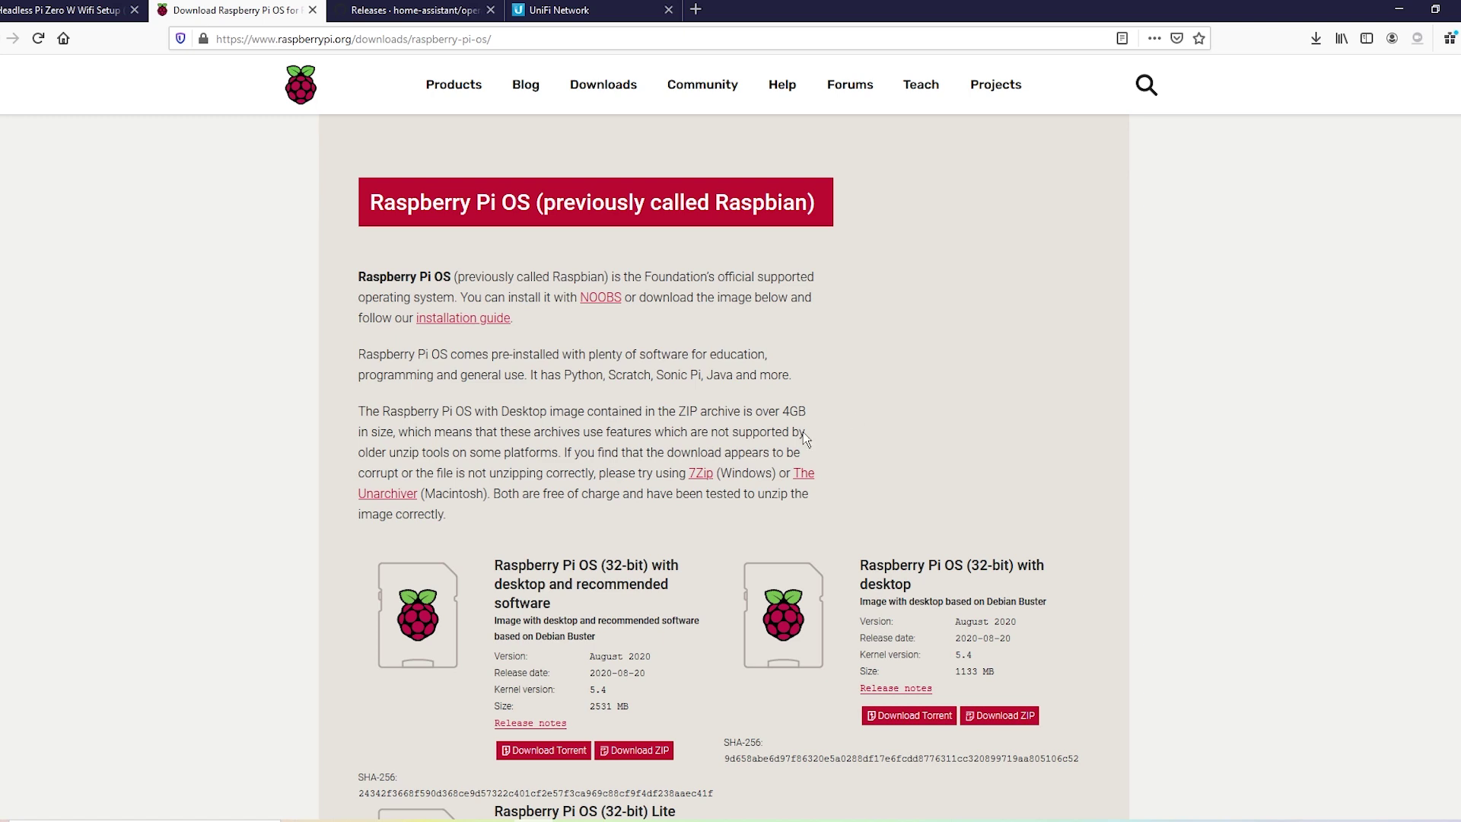
# Step: Scroll down the Raspberry Pi OS downloads page to the desktop and Lite image cards
pyautogui.scroll(-1, 777, 515)
pyautogui.scroll(-1, 774, 509)
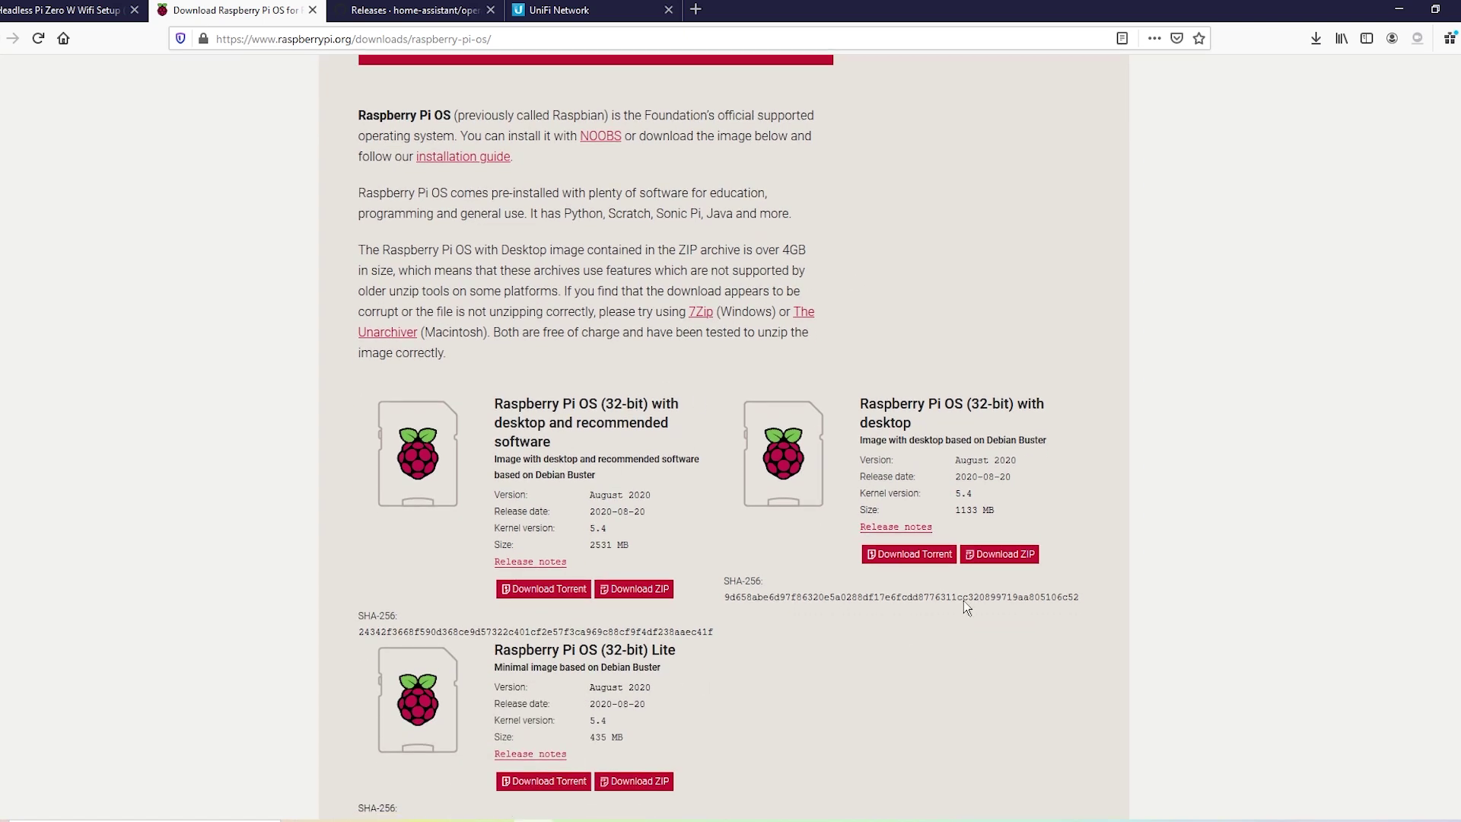
# Step: On the Home Assistant releases tab, expand the Development 5 build 4 asset file list
pyautogui.click(456, 9)
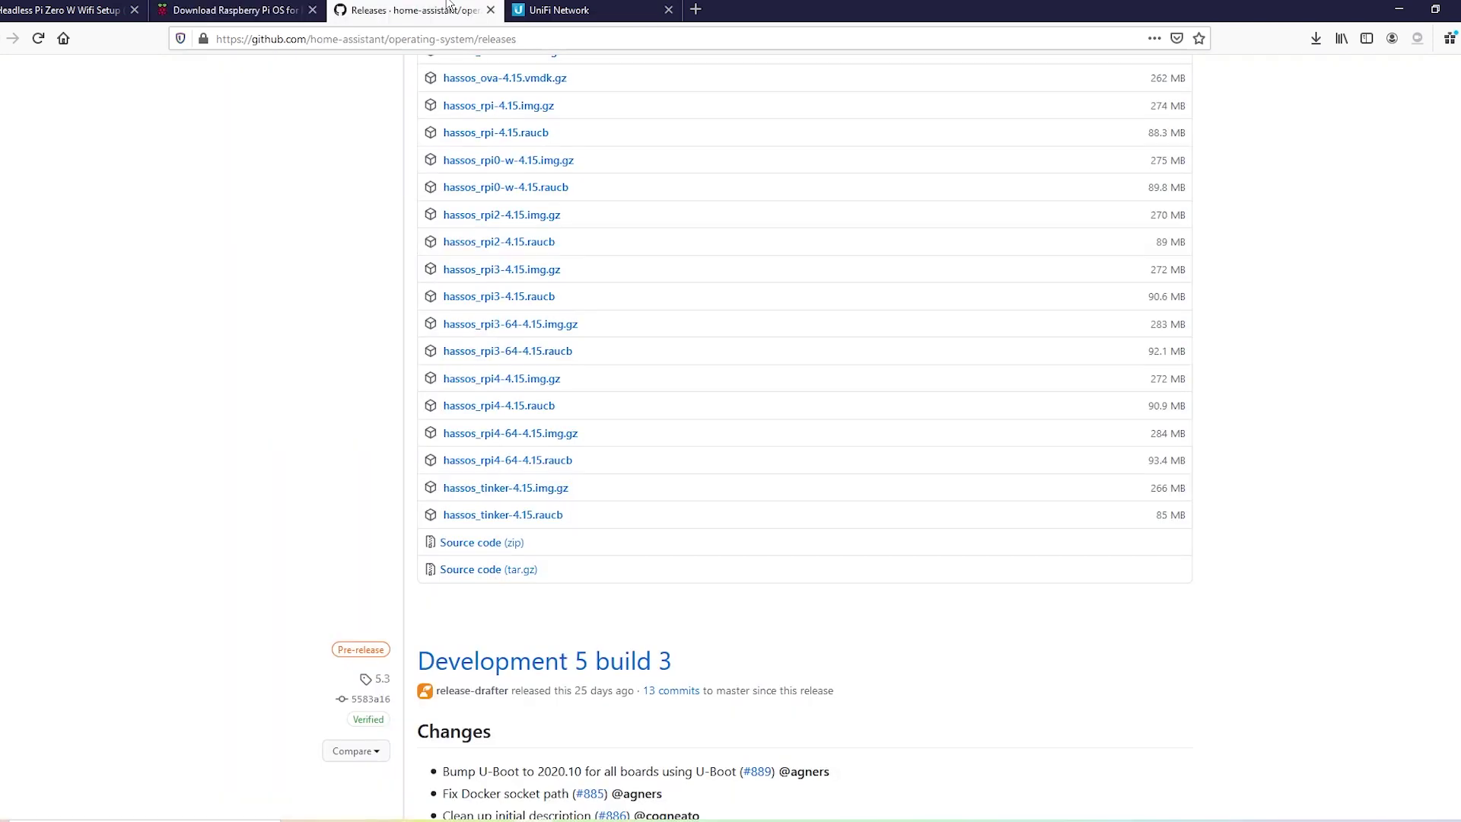
pyautogui.scroll(15, 764, 388)
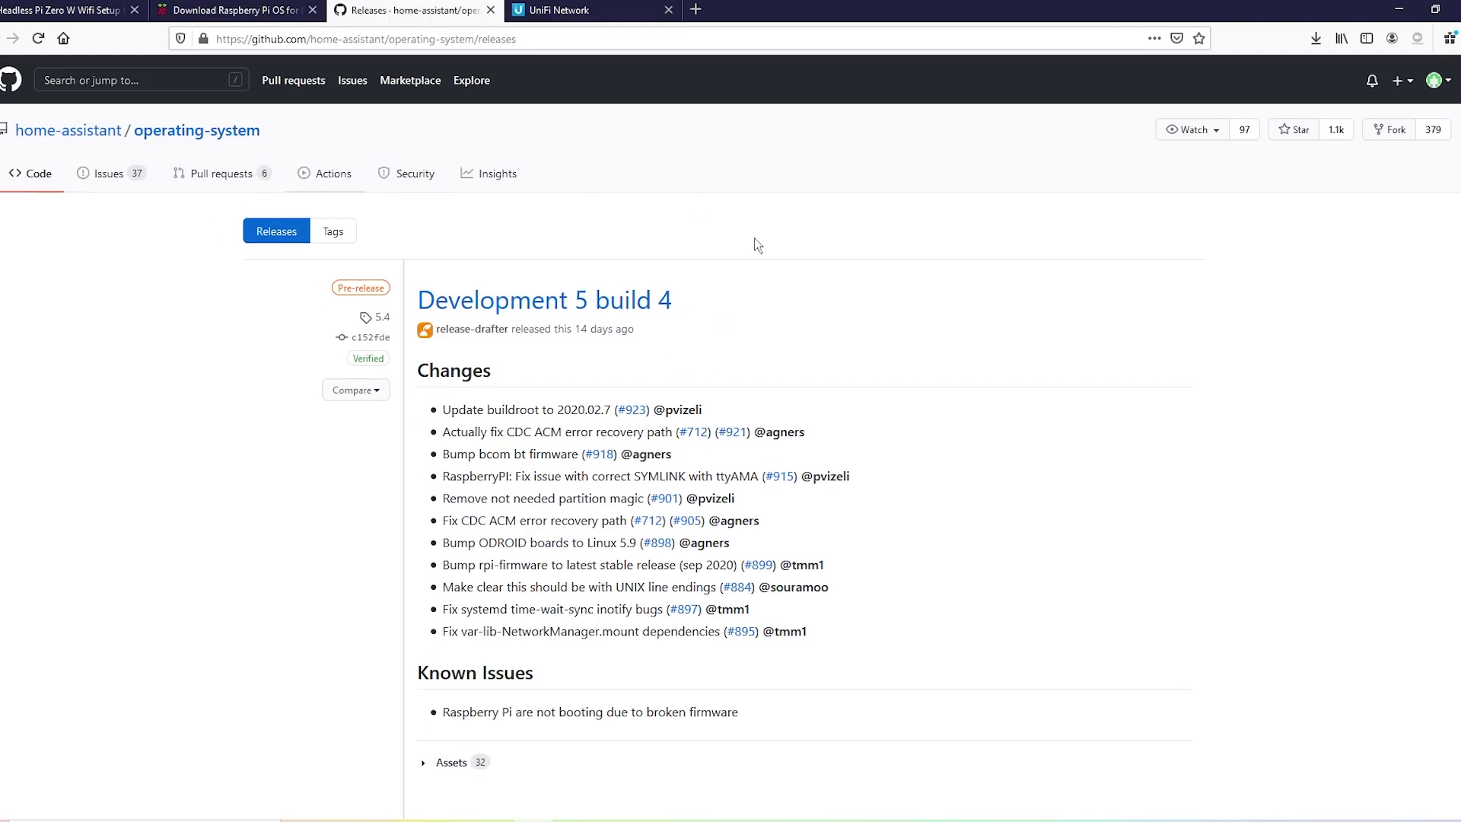
pyautogui.scroll(-1, 788, 320)
pyautogui.scroll(-3, 787, 319)
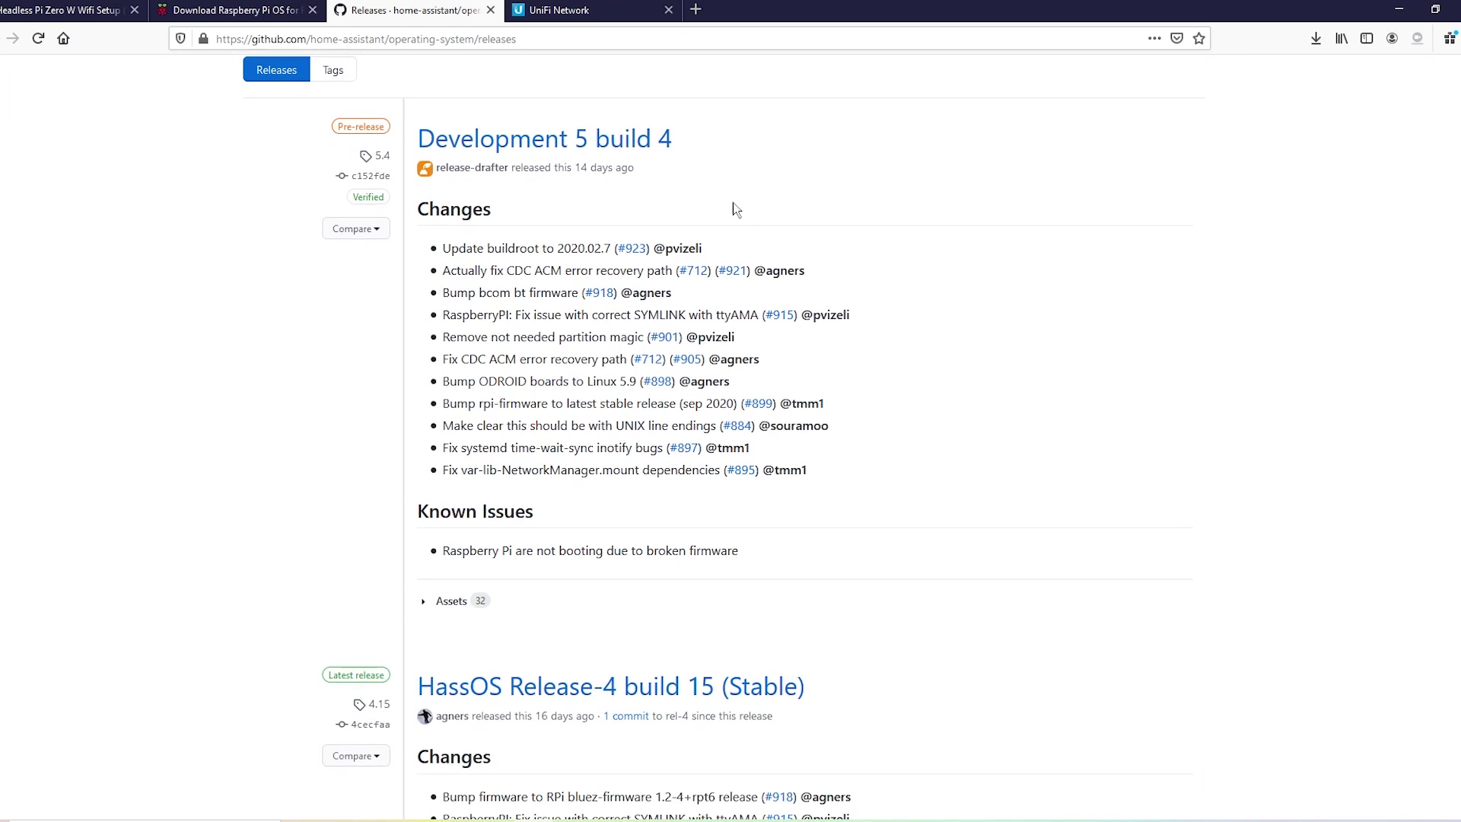
pyautogui.click(479, 601)
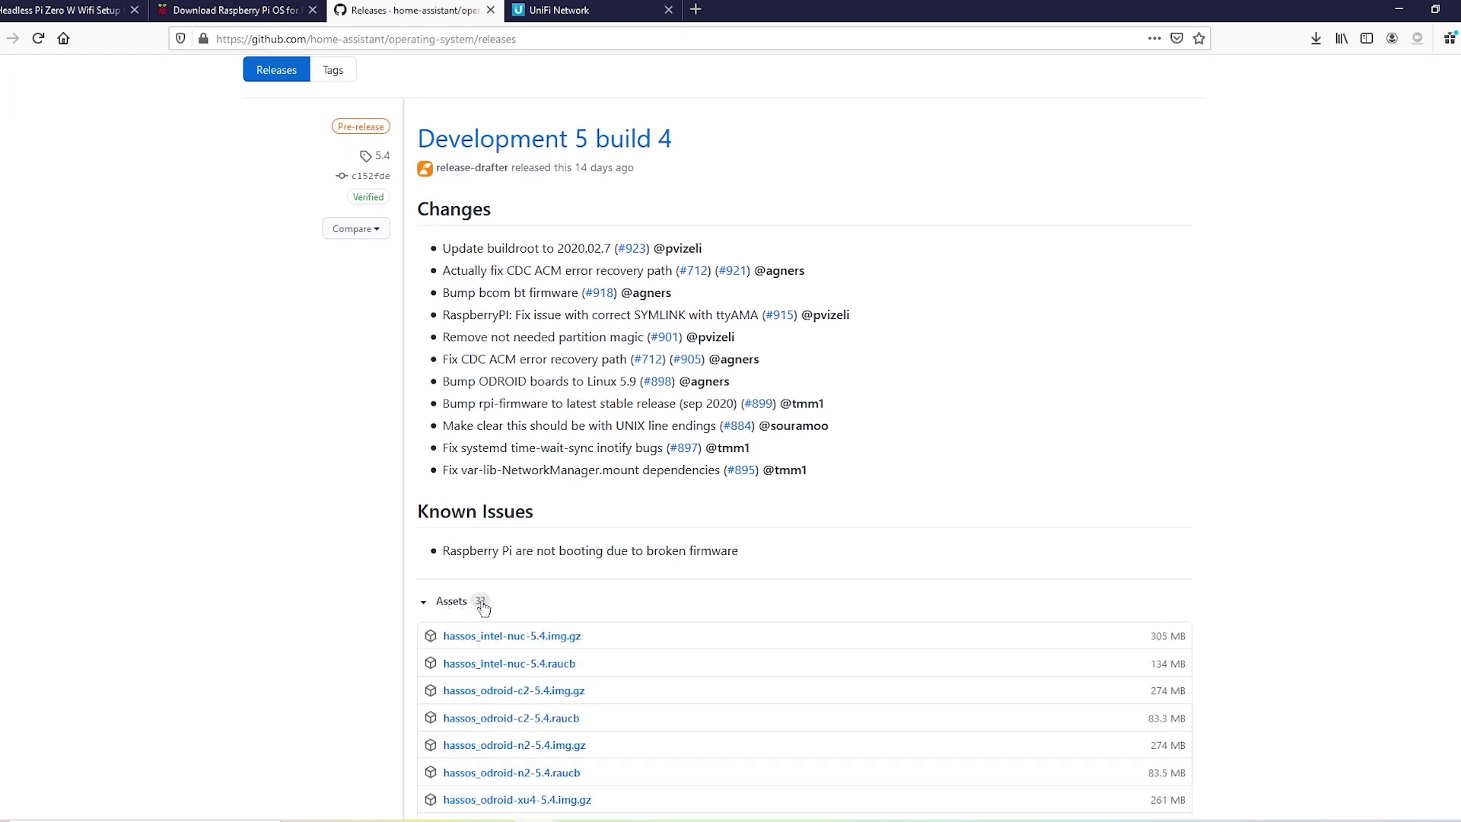
pyautogui.scroll(-14, 927, 518)
pyautogui.scroll(-5, 721, 441)
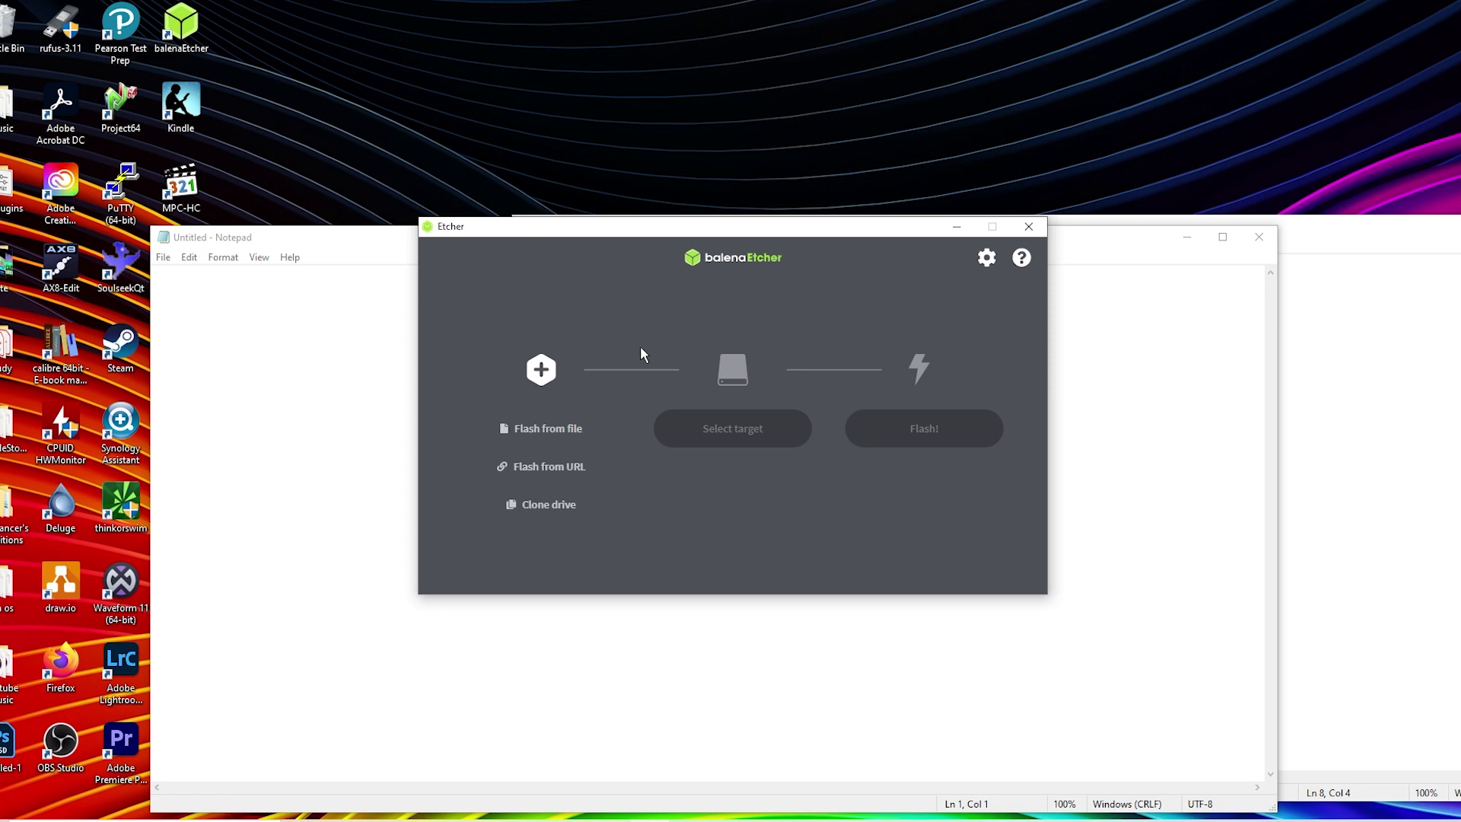
pyautogui.click(555, 429)
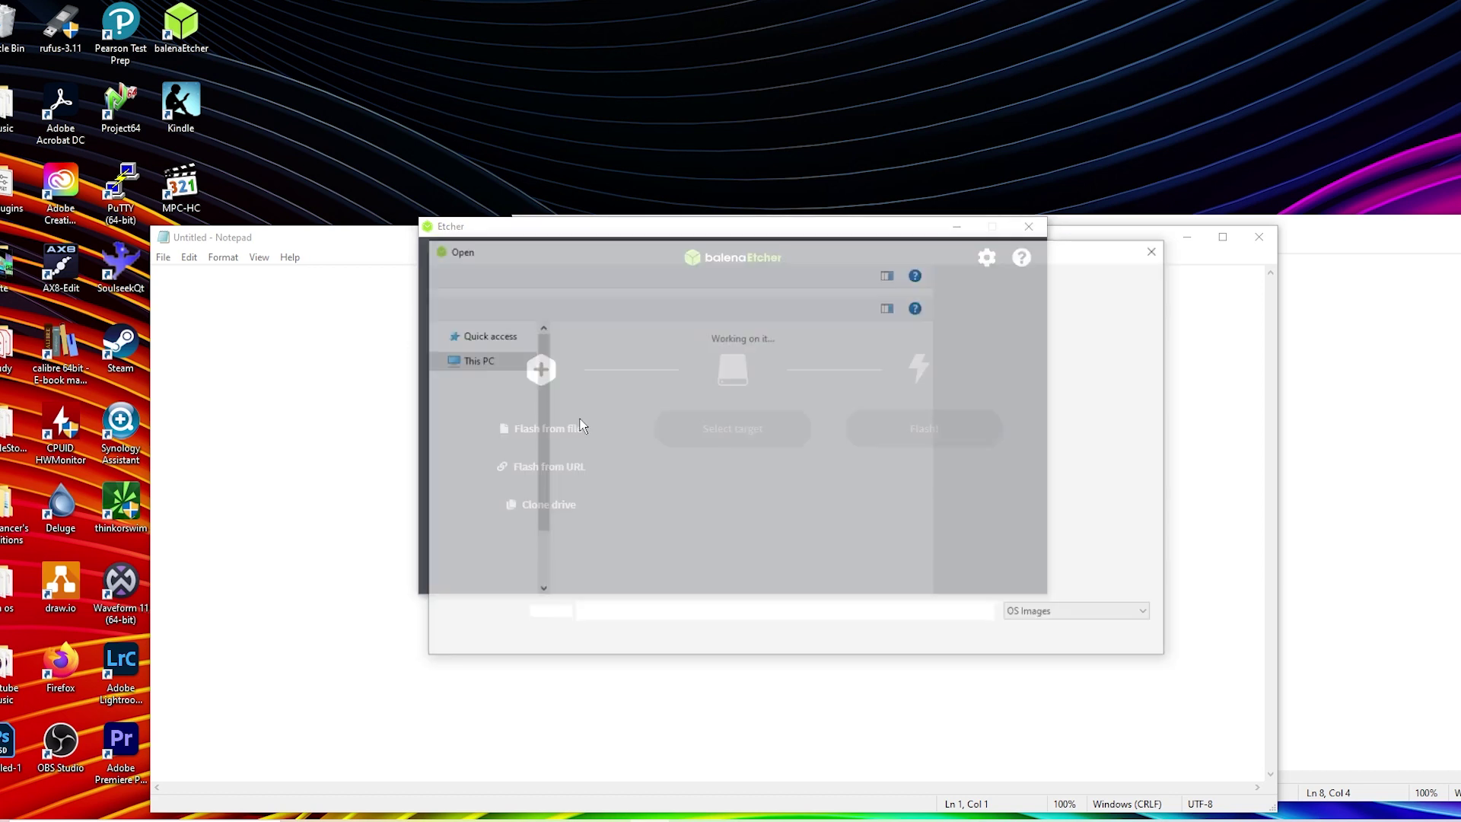
pyautogui.click(762, 493)
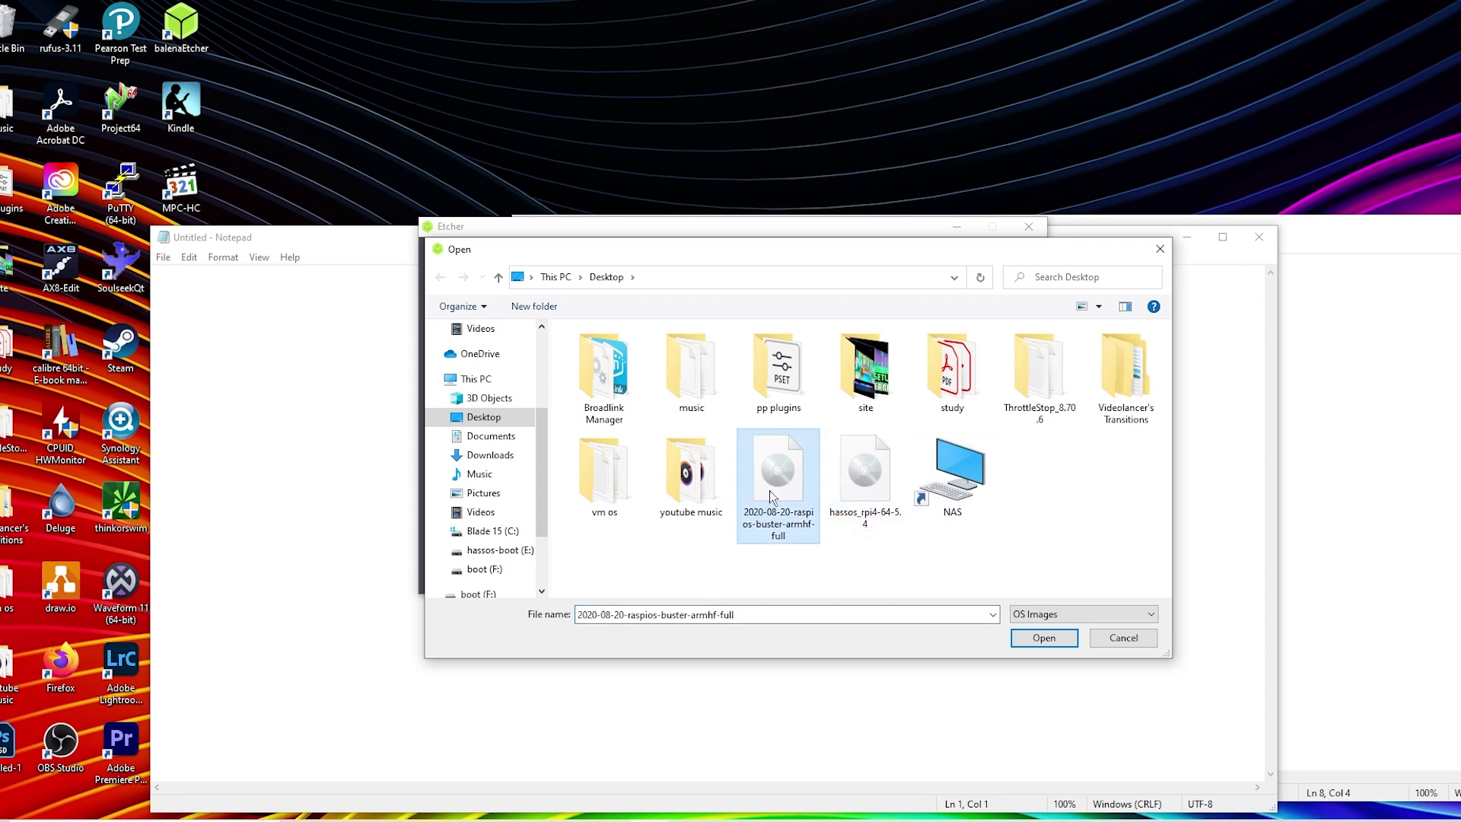
pyautogui.click(1123, 638)
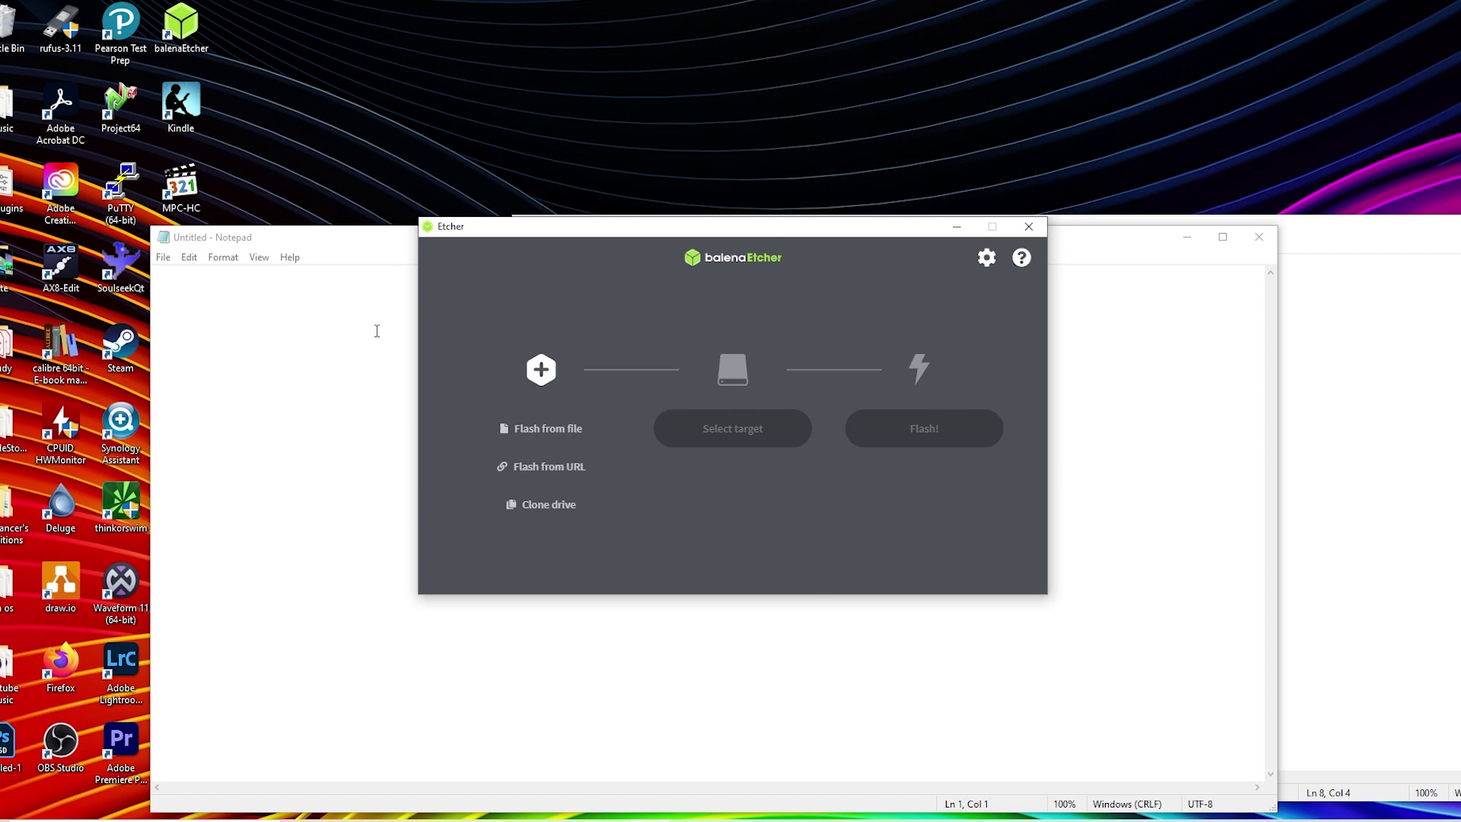
pyautogui.click(350, 300)
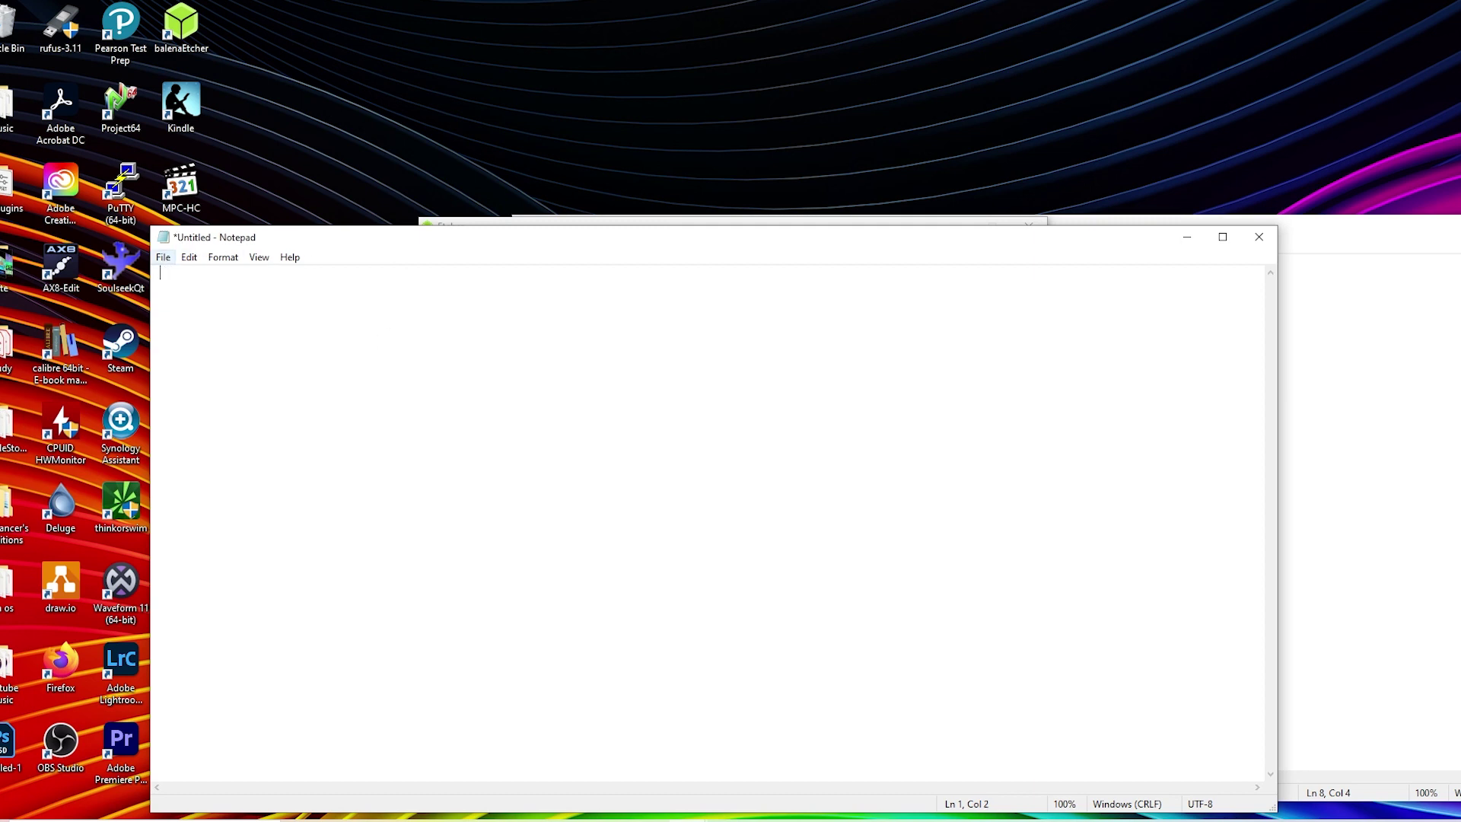
# Step: Save a blank file named ssh as All Files on boot (F:), then close Notepad without saving
pyautogui.click(164, 258)
pyautogui.click(202, 346)
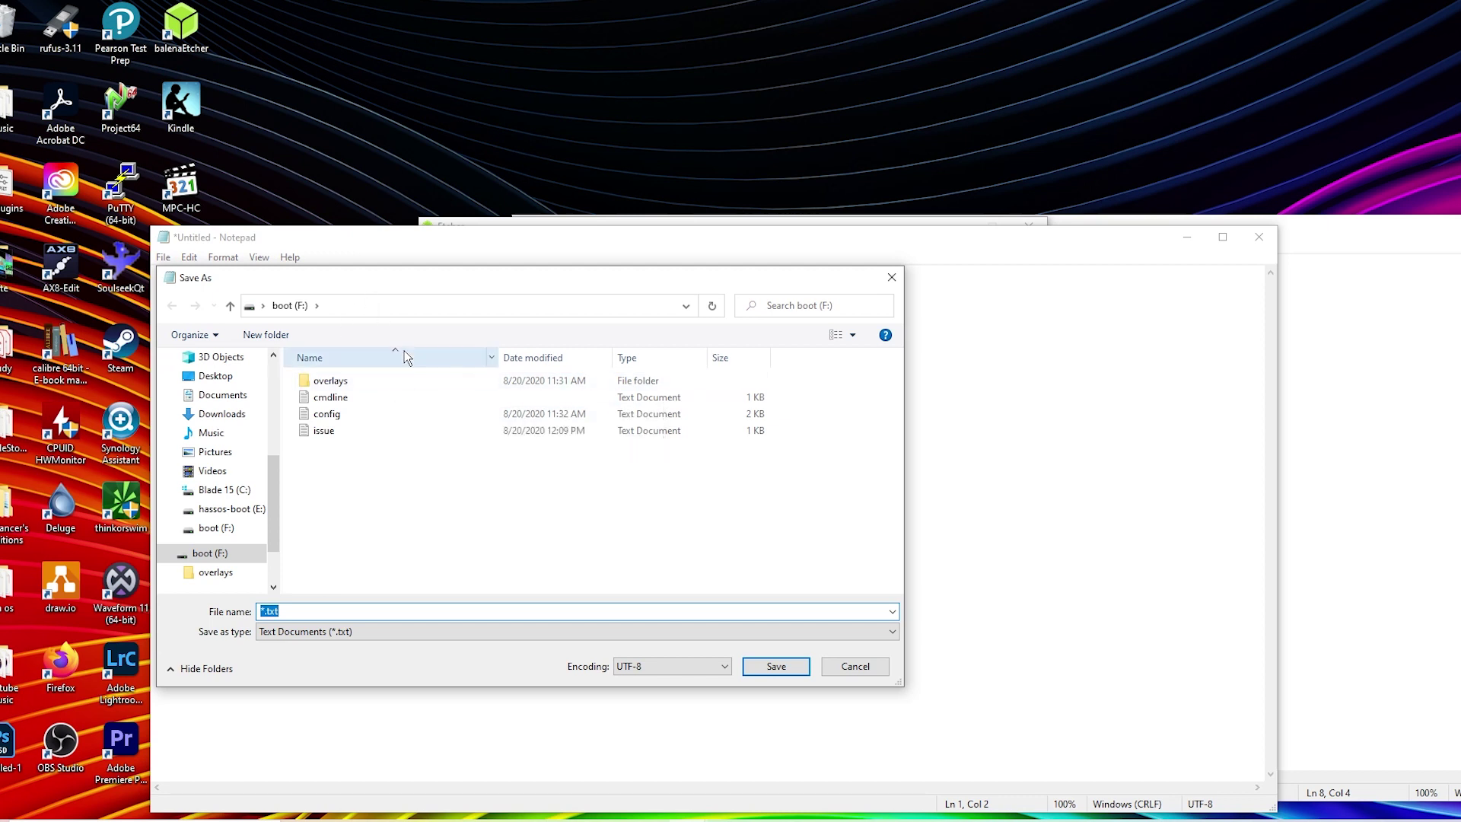
pyautogui.write('ssh')
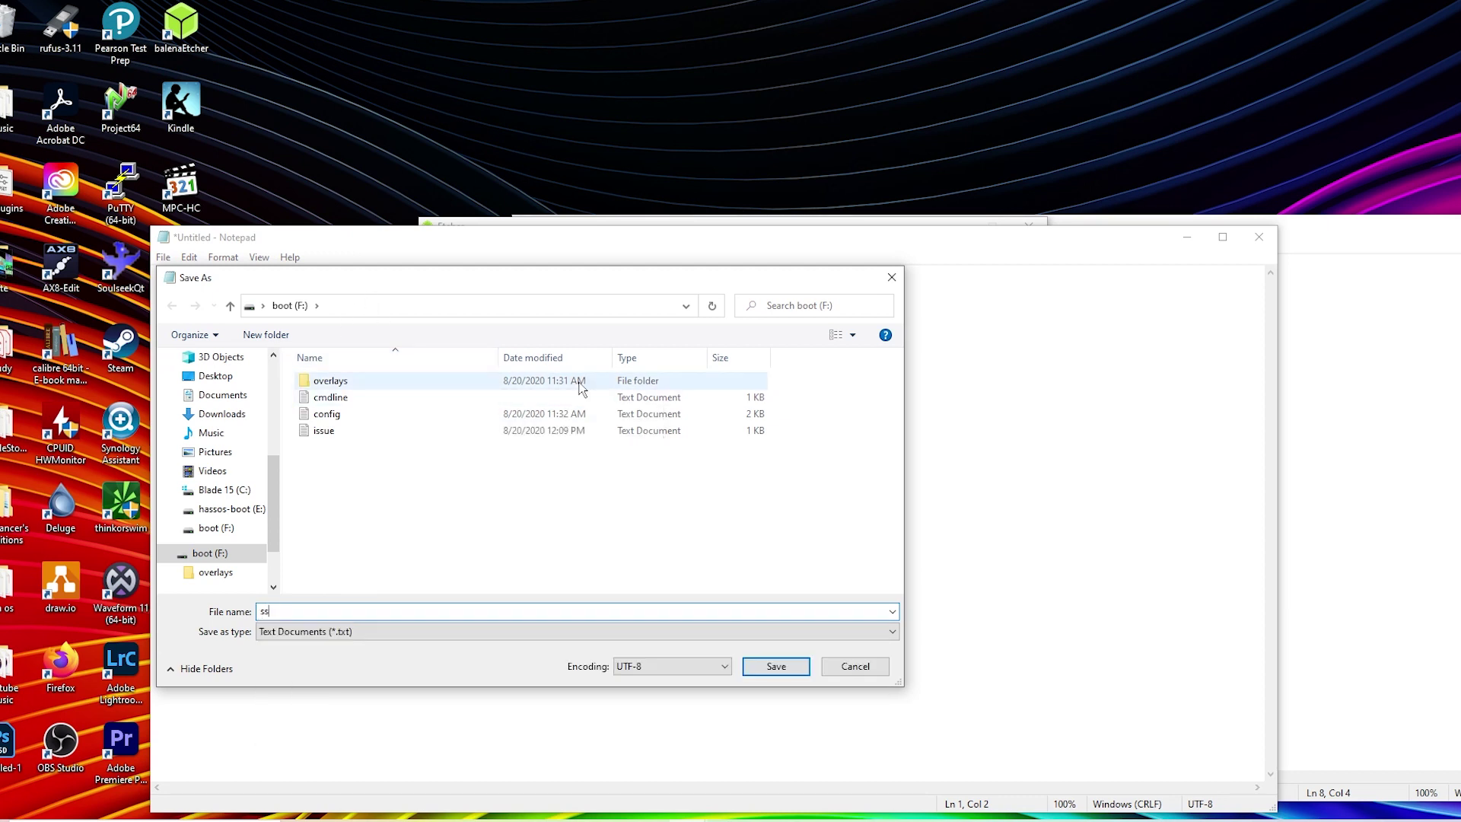
pyautogui.click(487, 632)
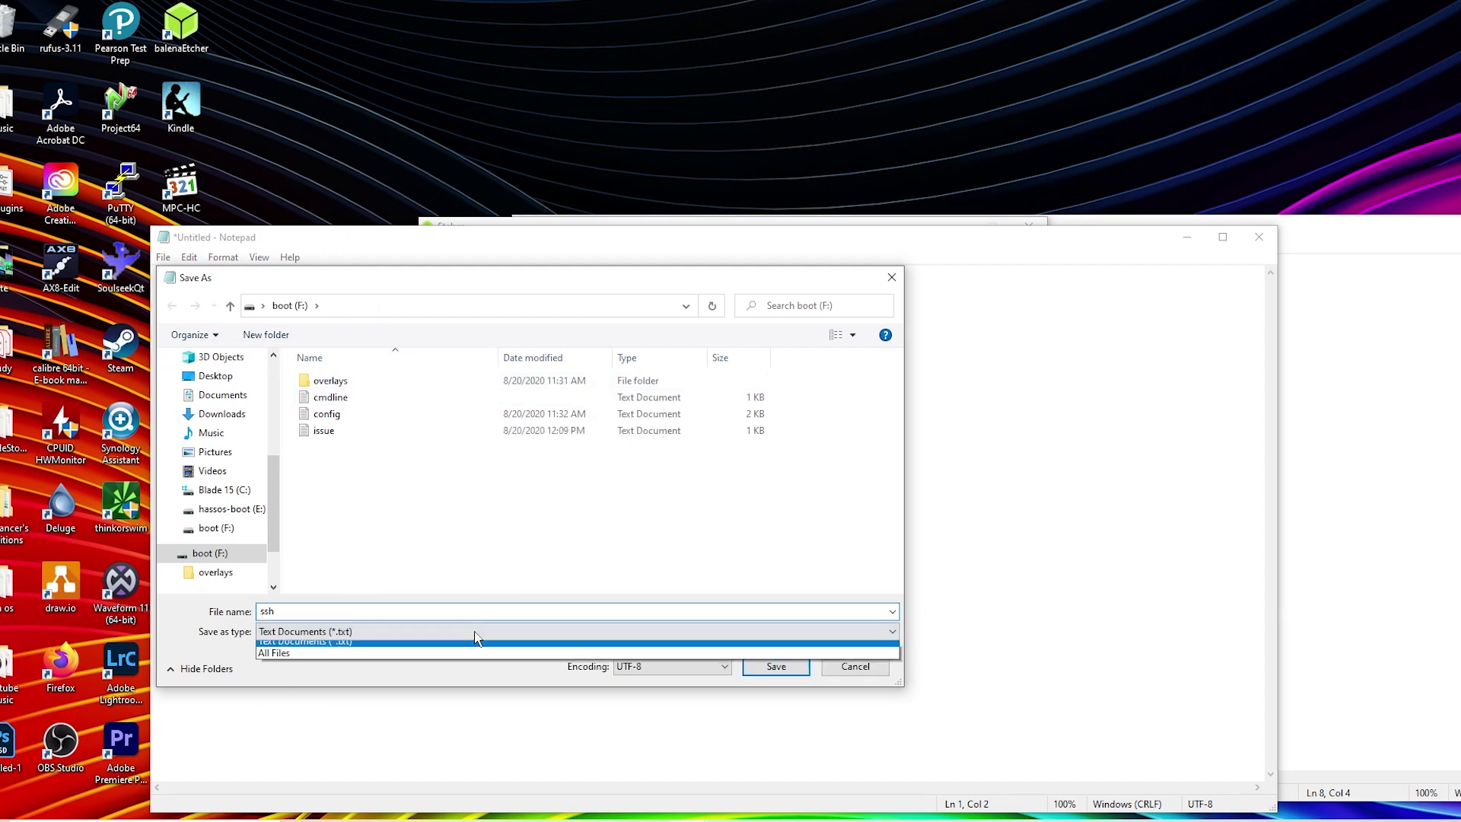
pyautogui.click(443, 653)
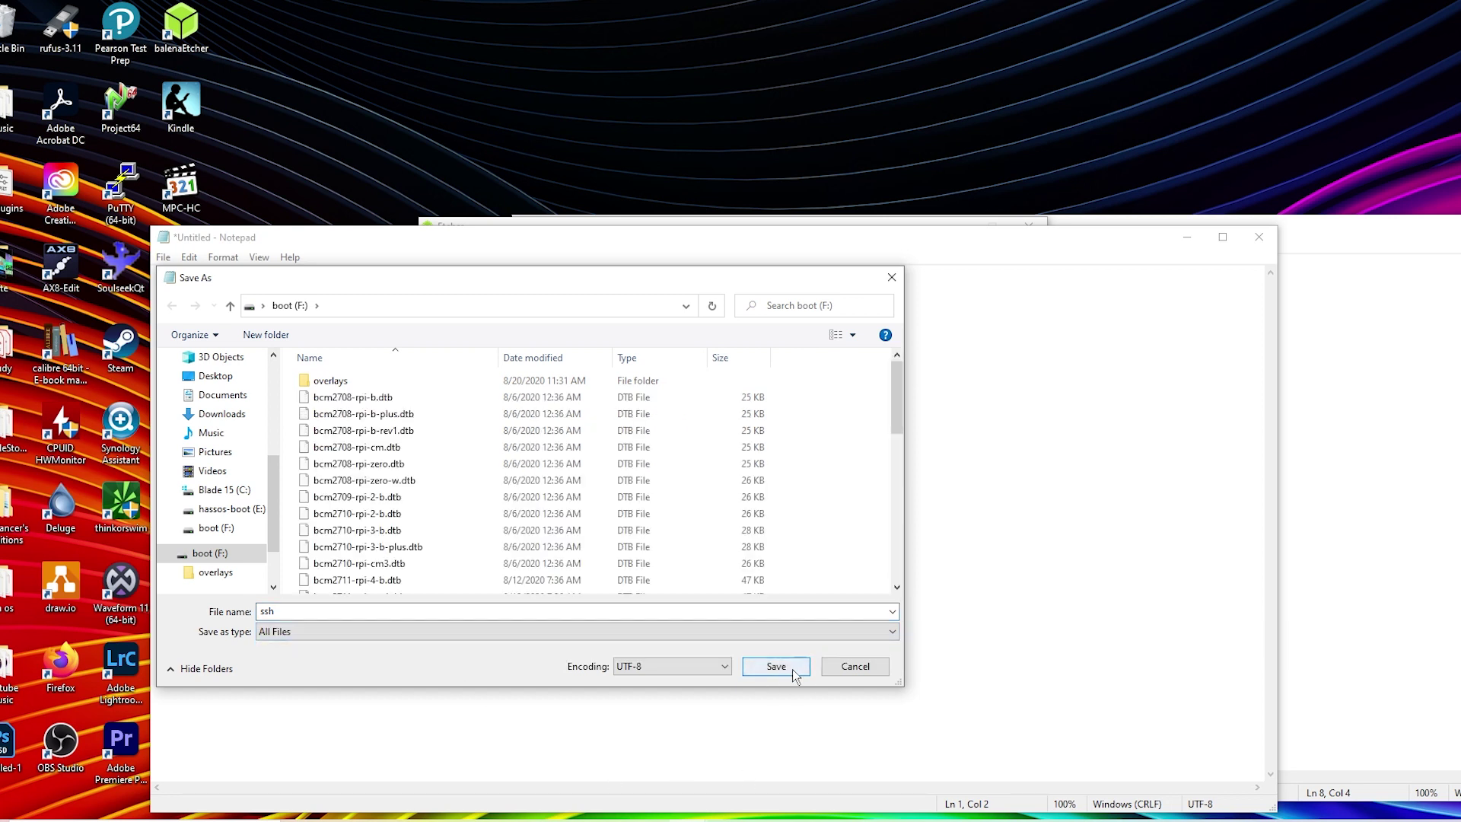
pyautogui.click(892, 277)
pyautogui.click(1259, 237)
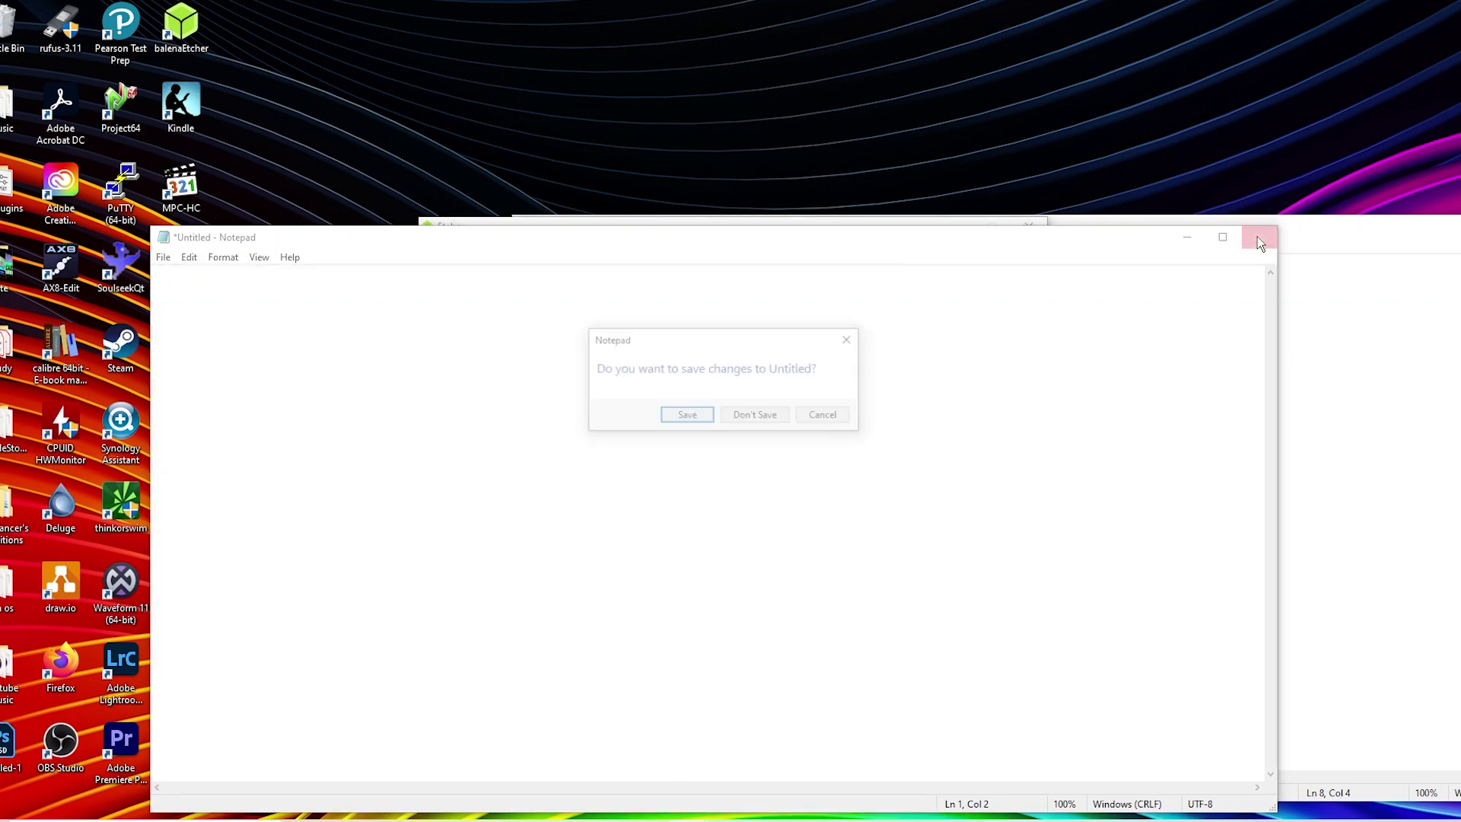
pyautogui.click(757, 409)
# Step: Review the Wi-Fi config note, picking out the NETWORK-NAME and NETWORK-PASSWORD placeholders
pyautogui.moveTo(1145, 232); pyautogui.dragTo(868, 227)
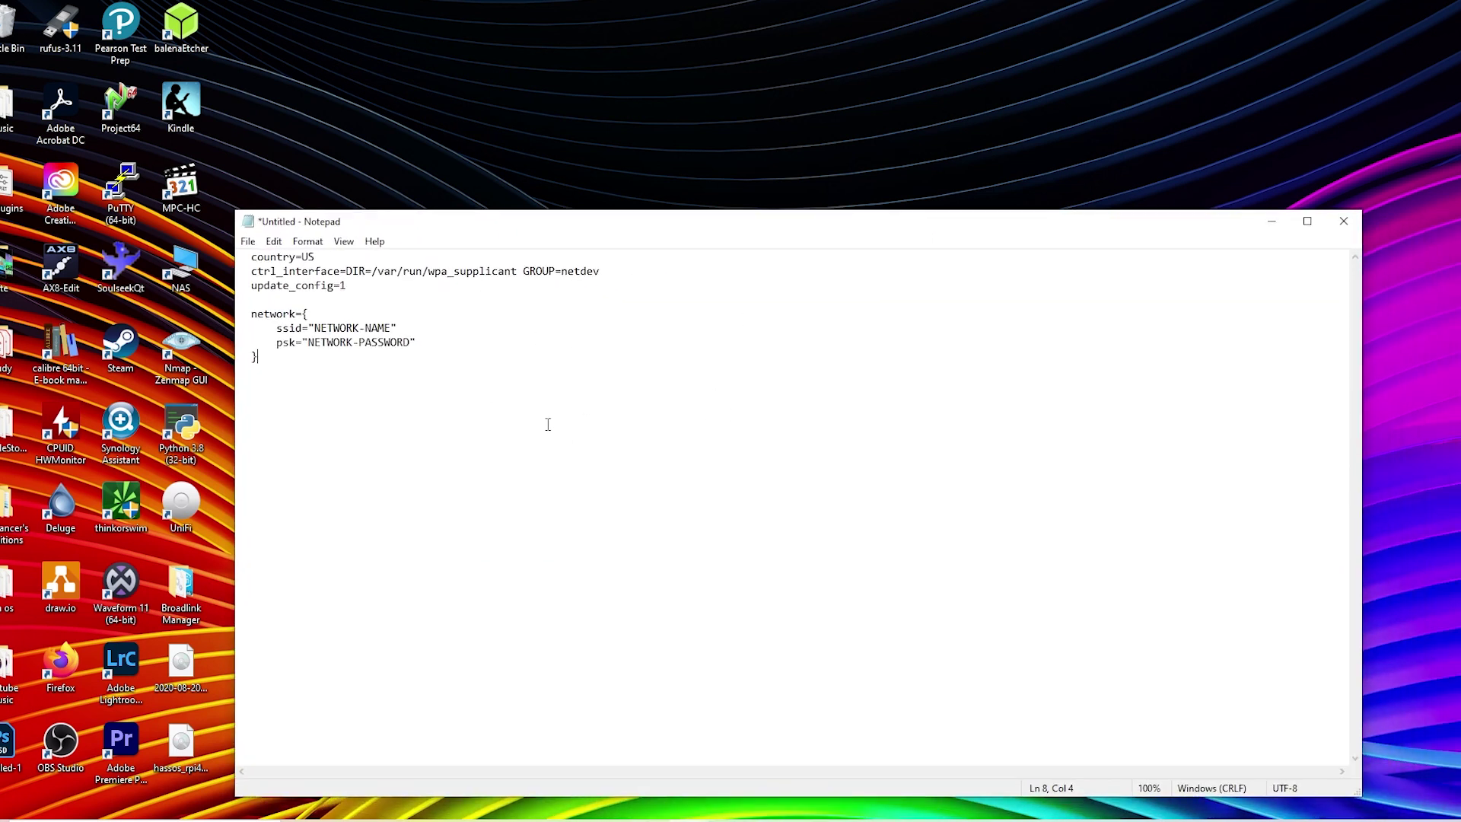
pyautogui.moveTo(408, 404); pyautogui.dragTo(242, 257)
pyautogui.moveTo(255, 356); pyautogui.dragTo(219, 248)
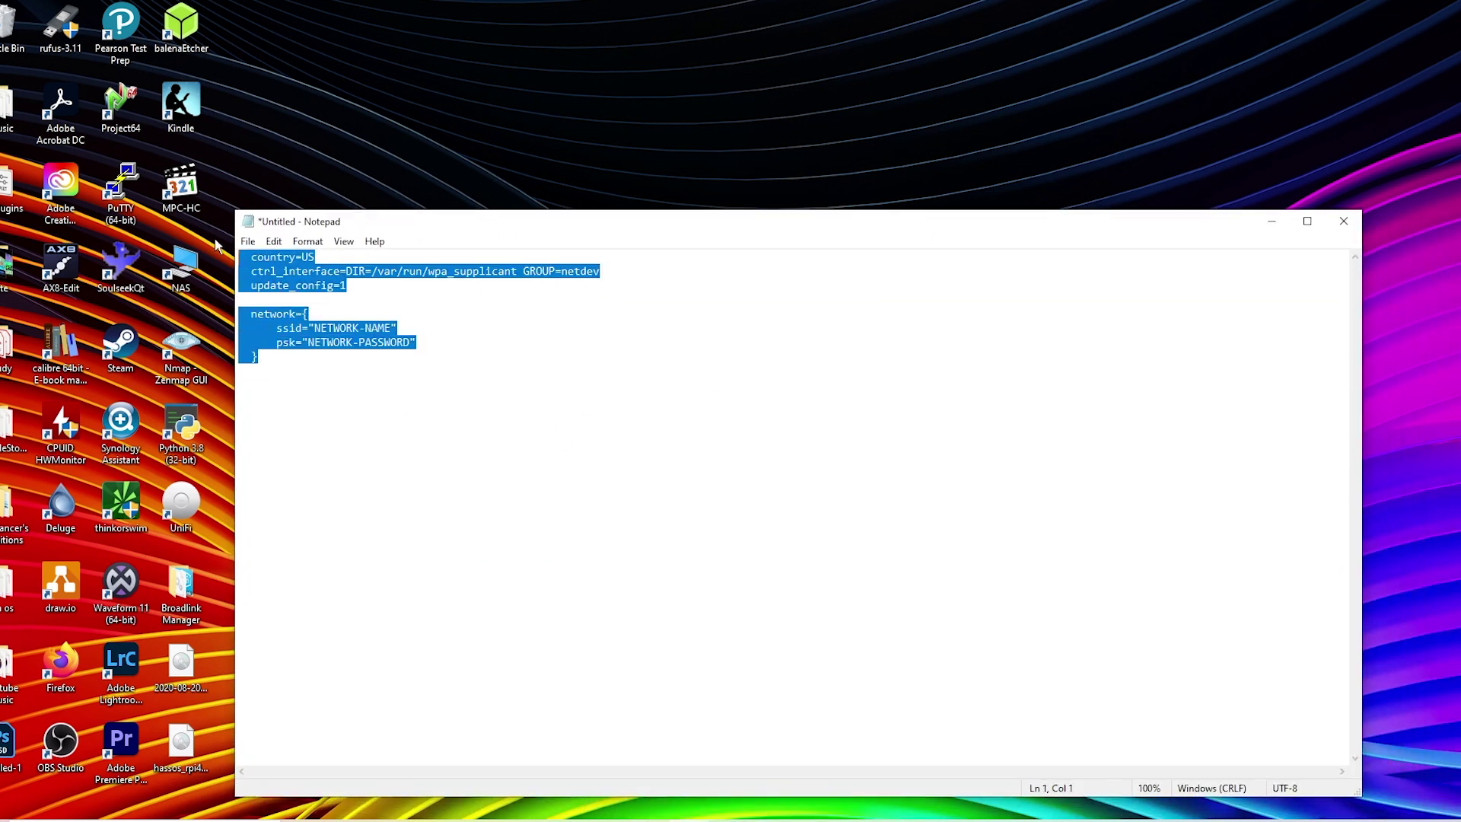
pyautogui.click(481, 398)
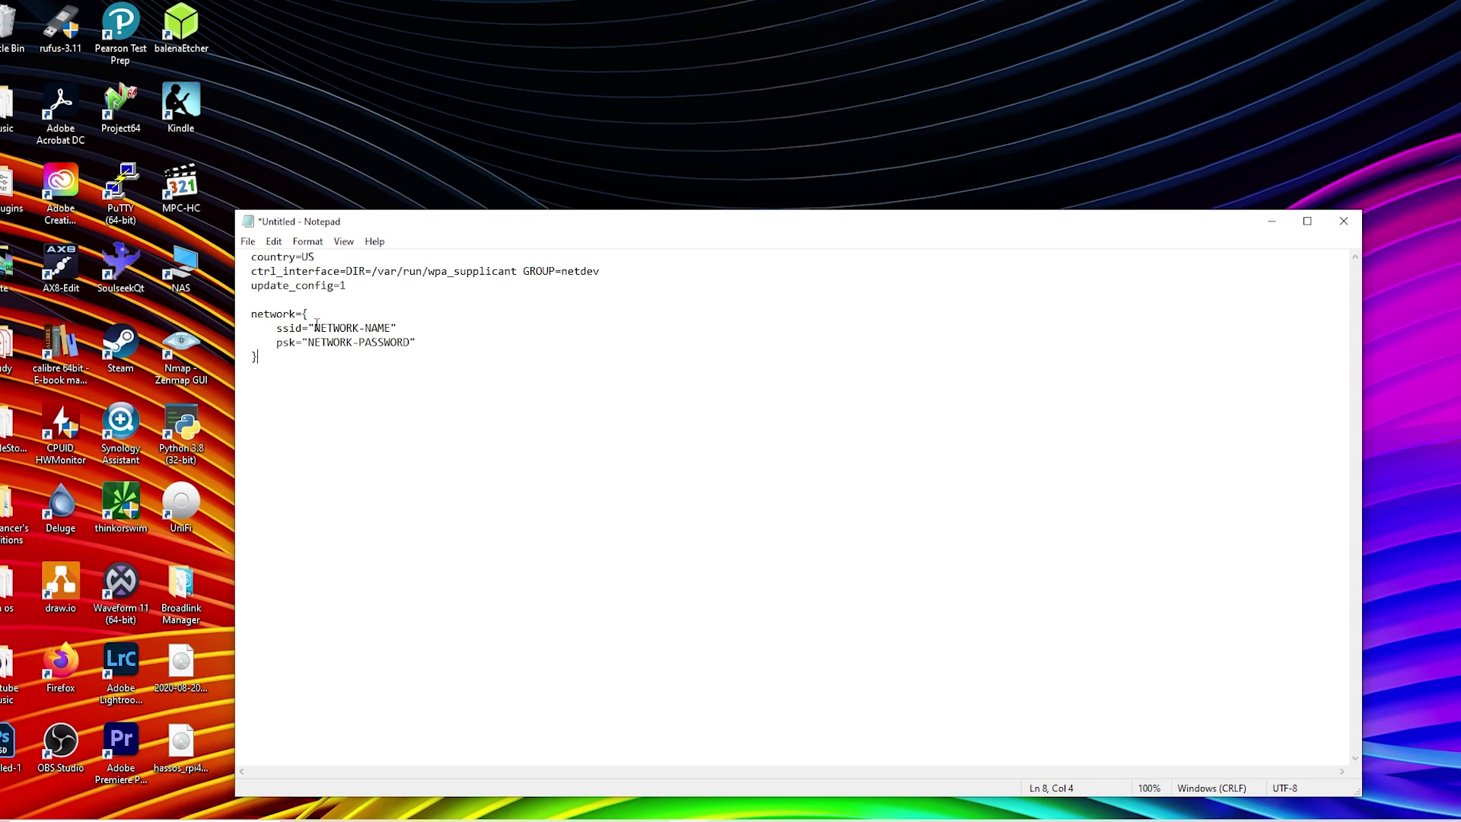
pyautogui.moveTo(314, 328); pyautogui.dragTo(391, 325)
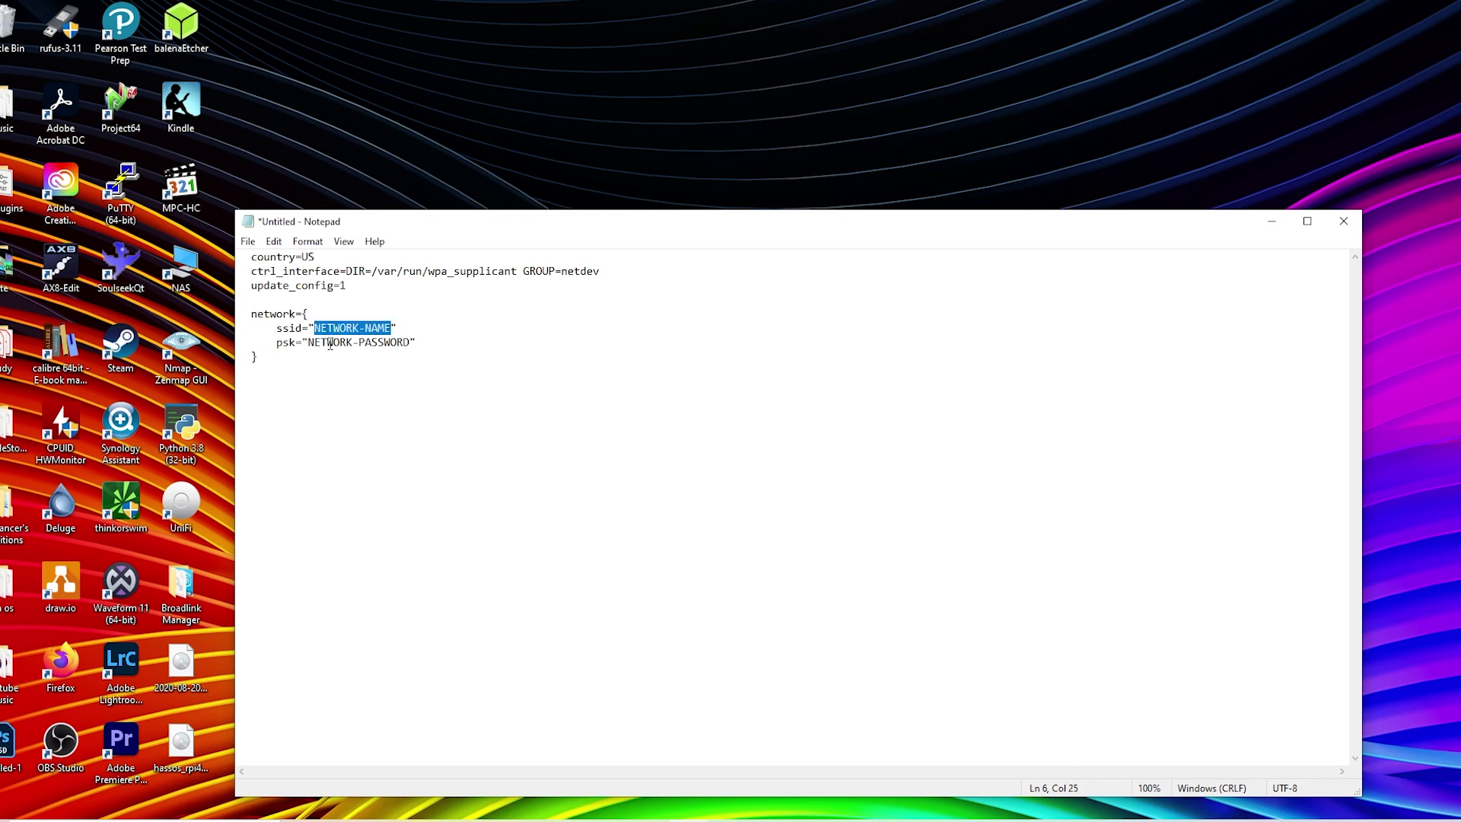
pyautogui.moveTo(308, 343); pyautogui.dragTo(411, 343)
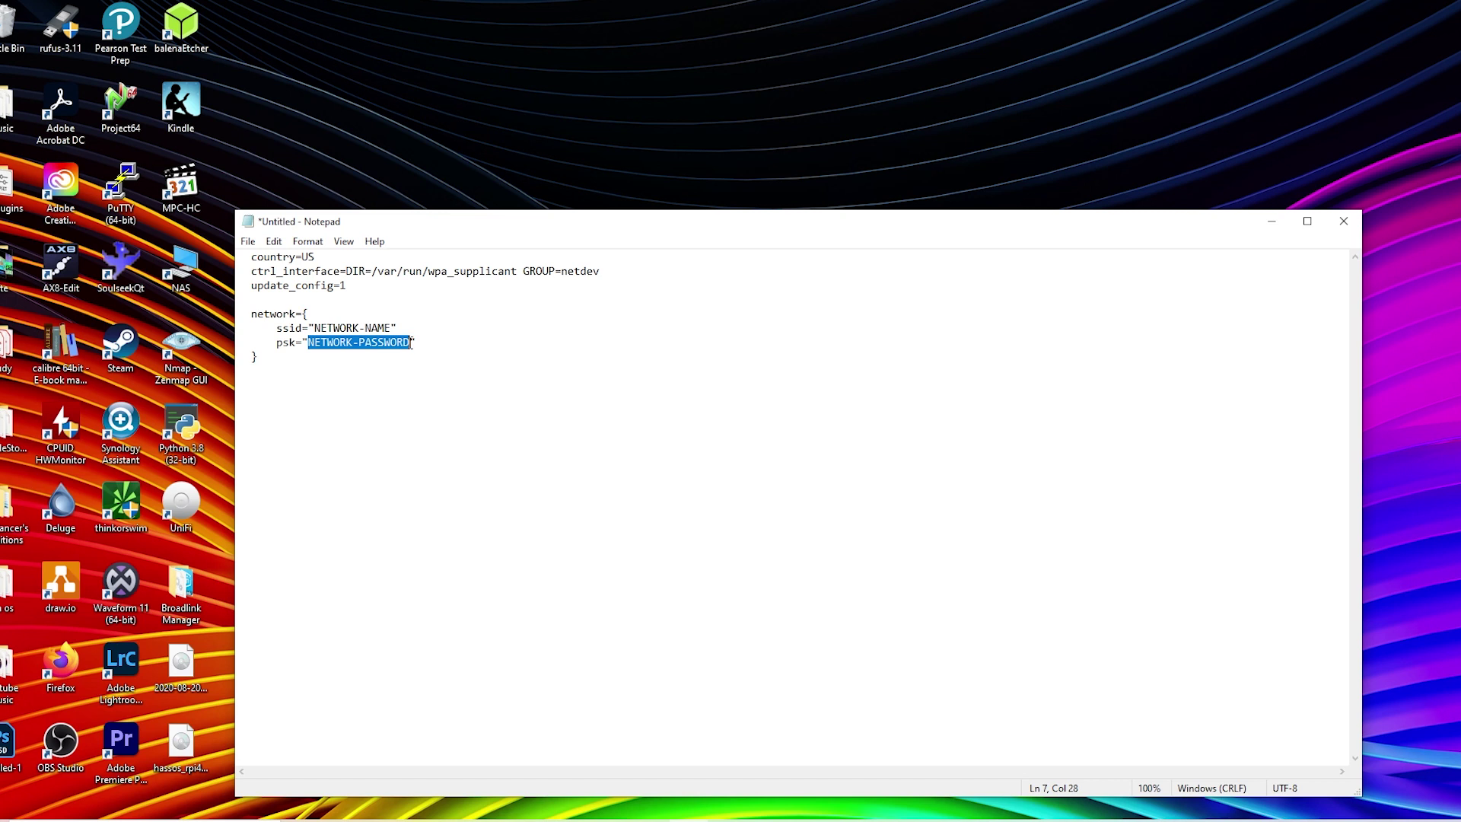
pyautogui.click(478, 345)
# Step: Set up saving the note as wpa_supplicant.conf with All Files type, then cancel
pyautogui.click(248, 241)
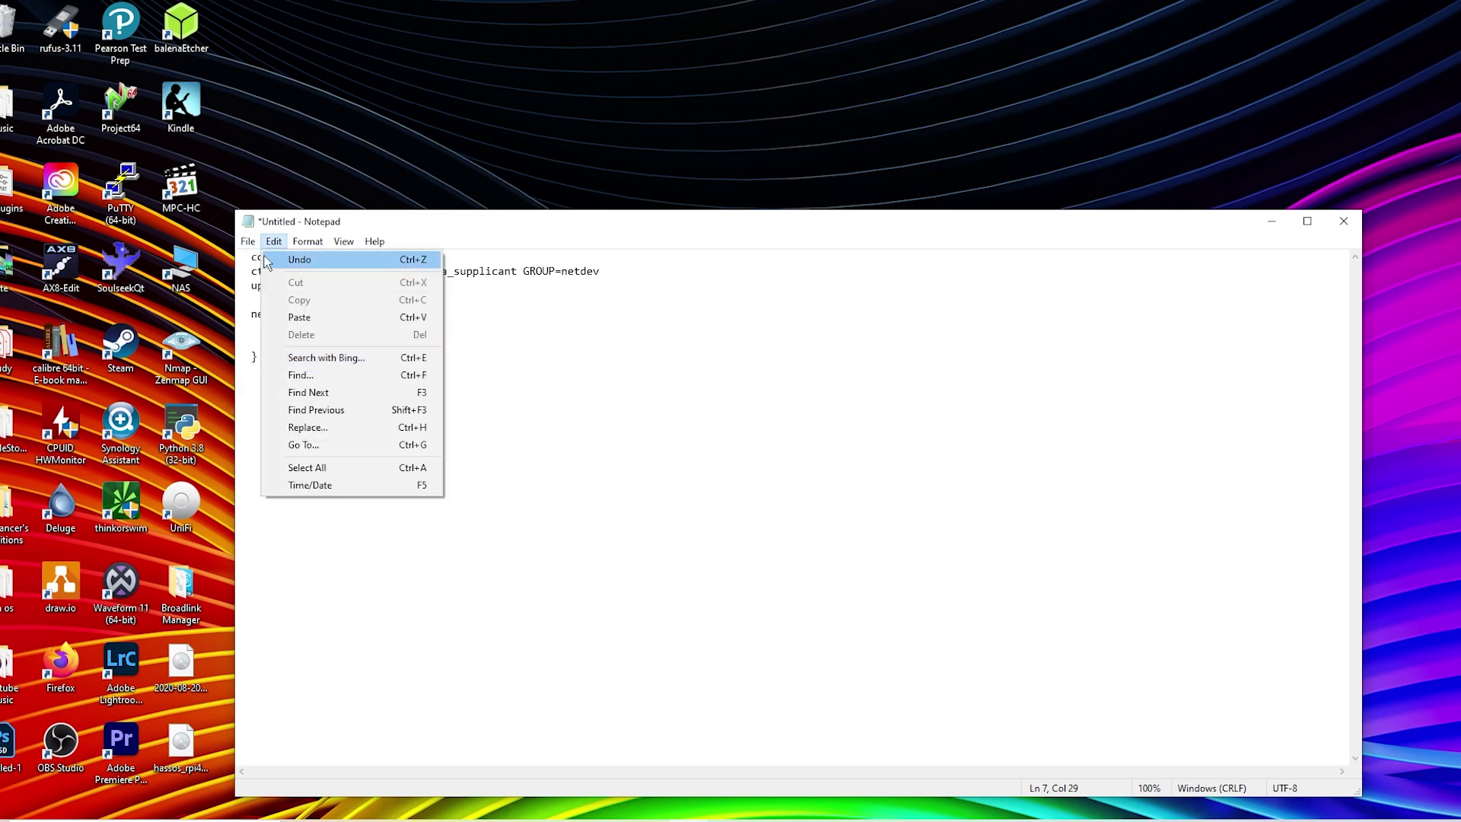
pyautogui.click(289, 327)
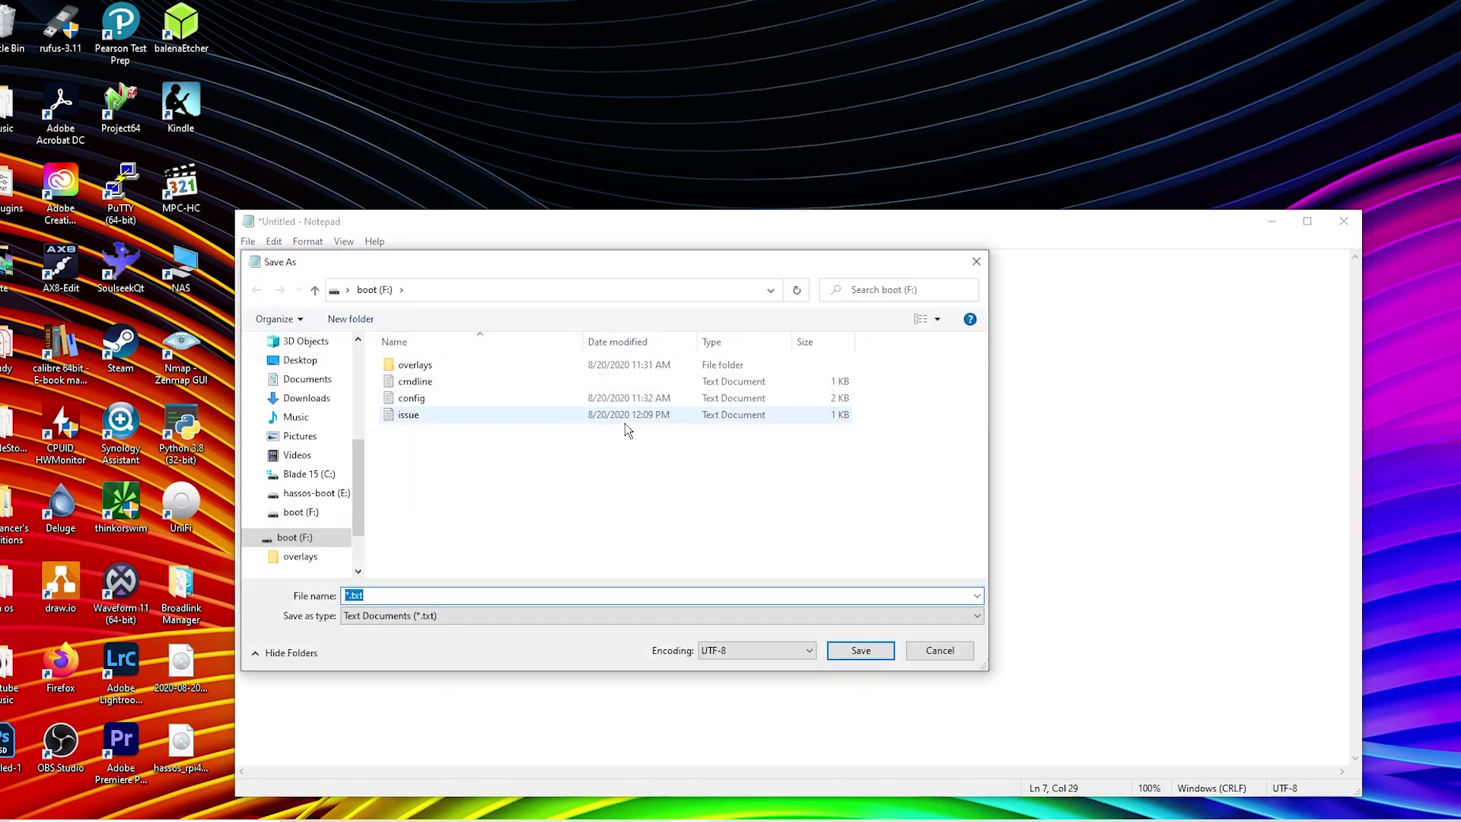
pyautogui.write('wpa_supplicant.con')
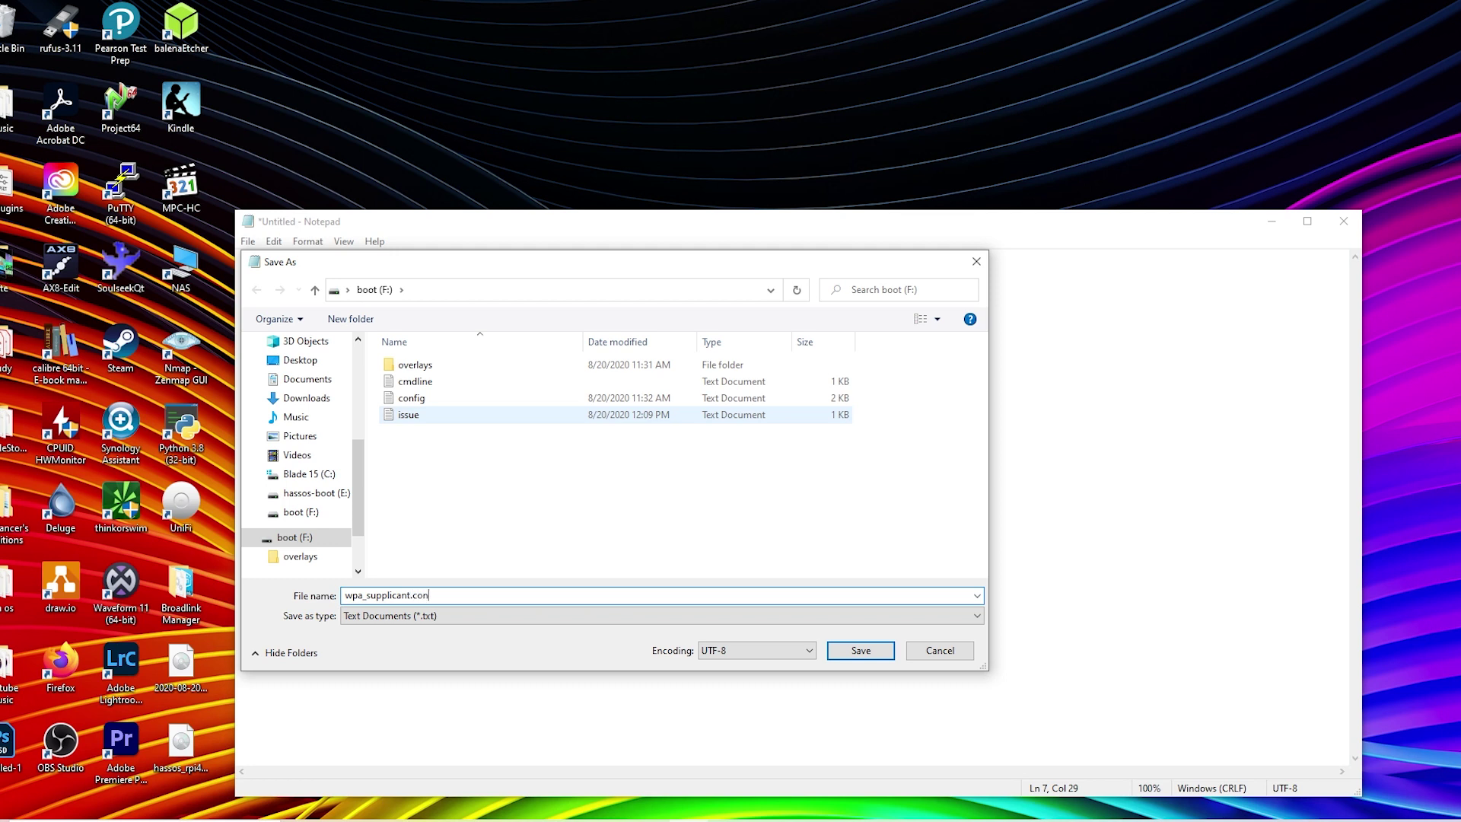
pyautogui.write('f')
pyautogui.click(414, 617)
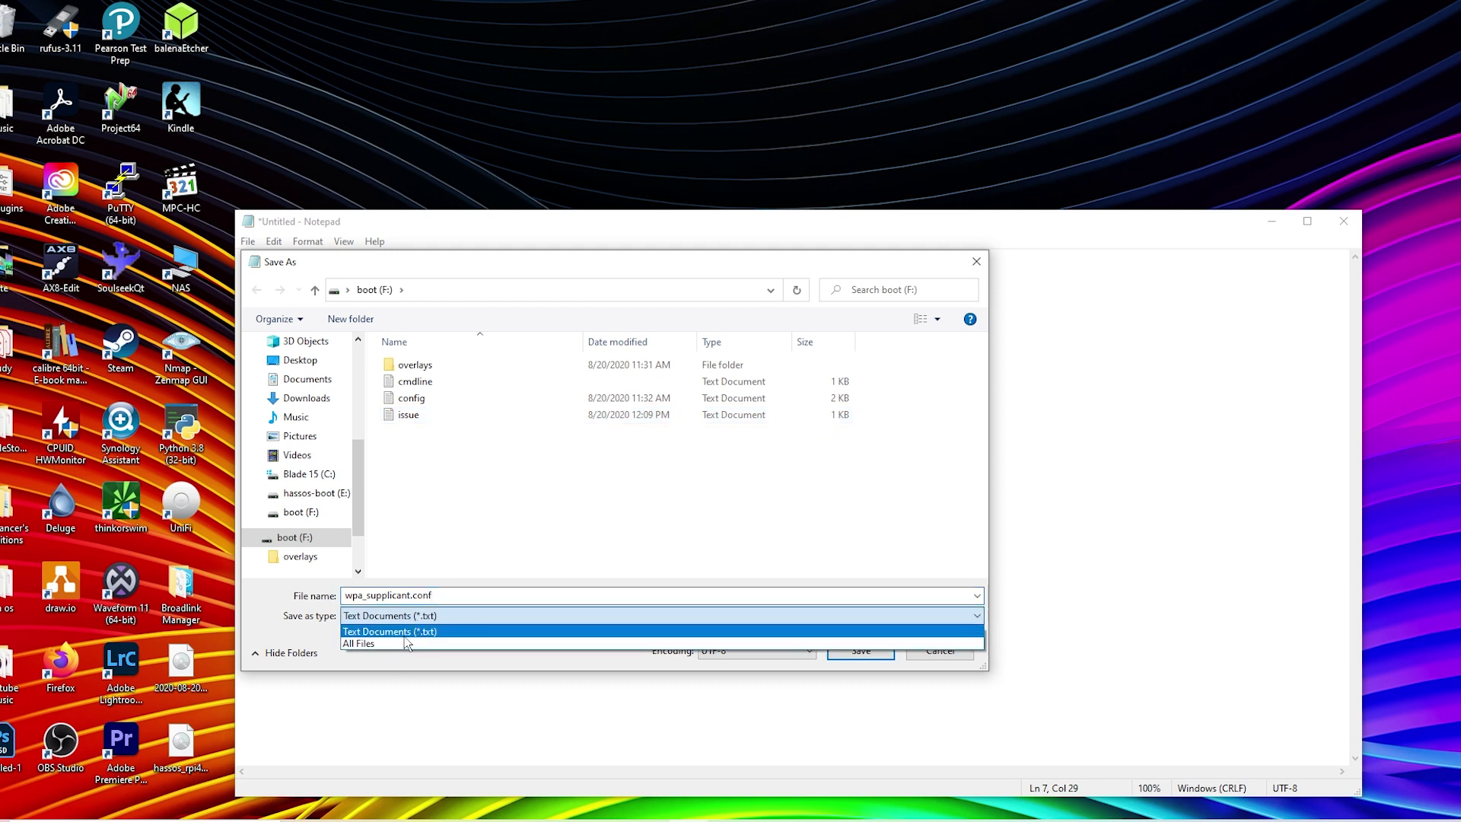
pyautogui.click(407, 643)
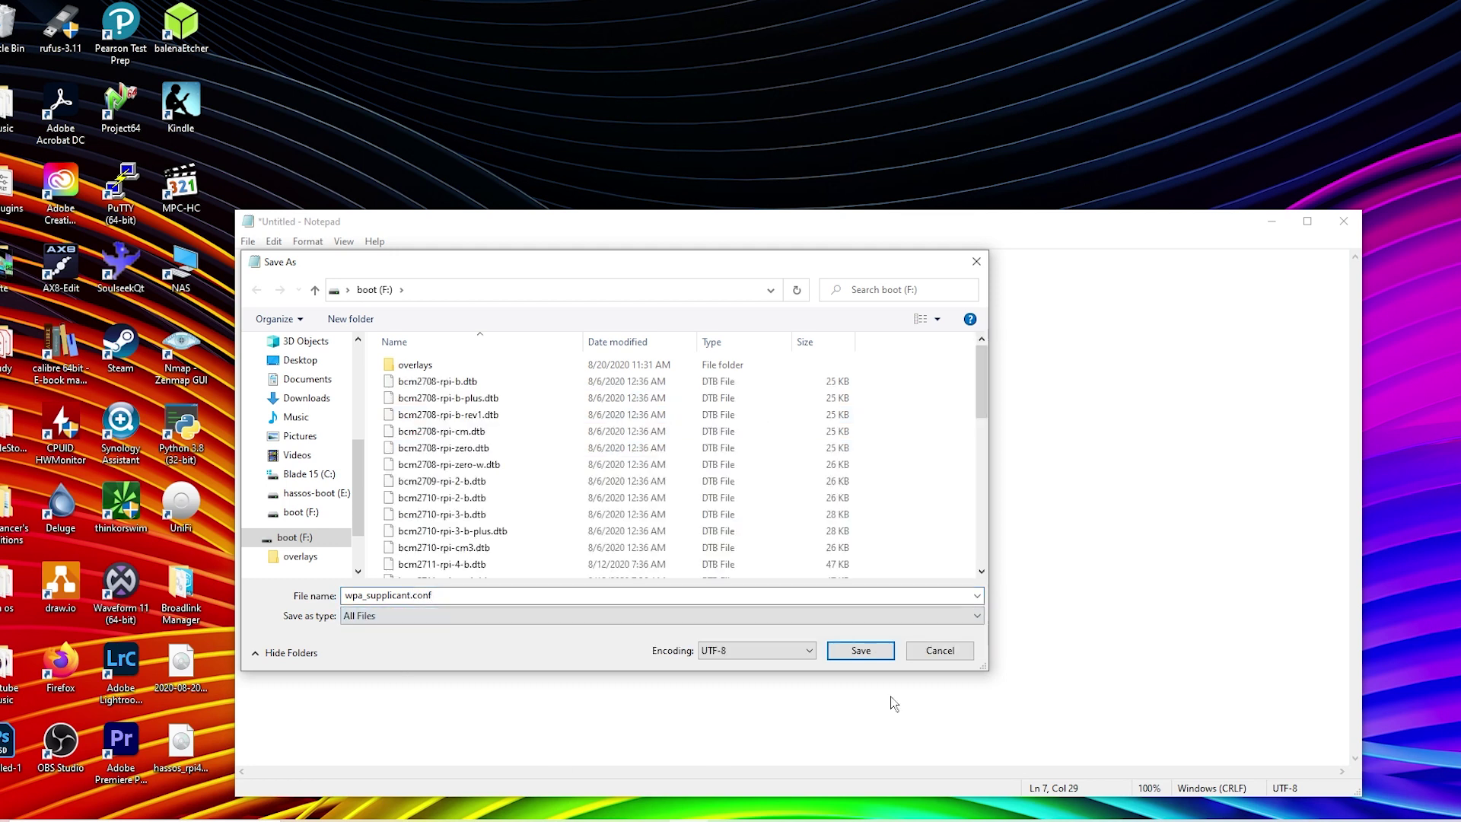
pyautogui.click(954, 654)
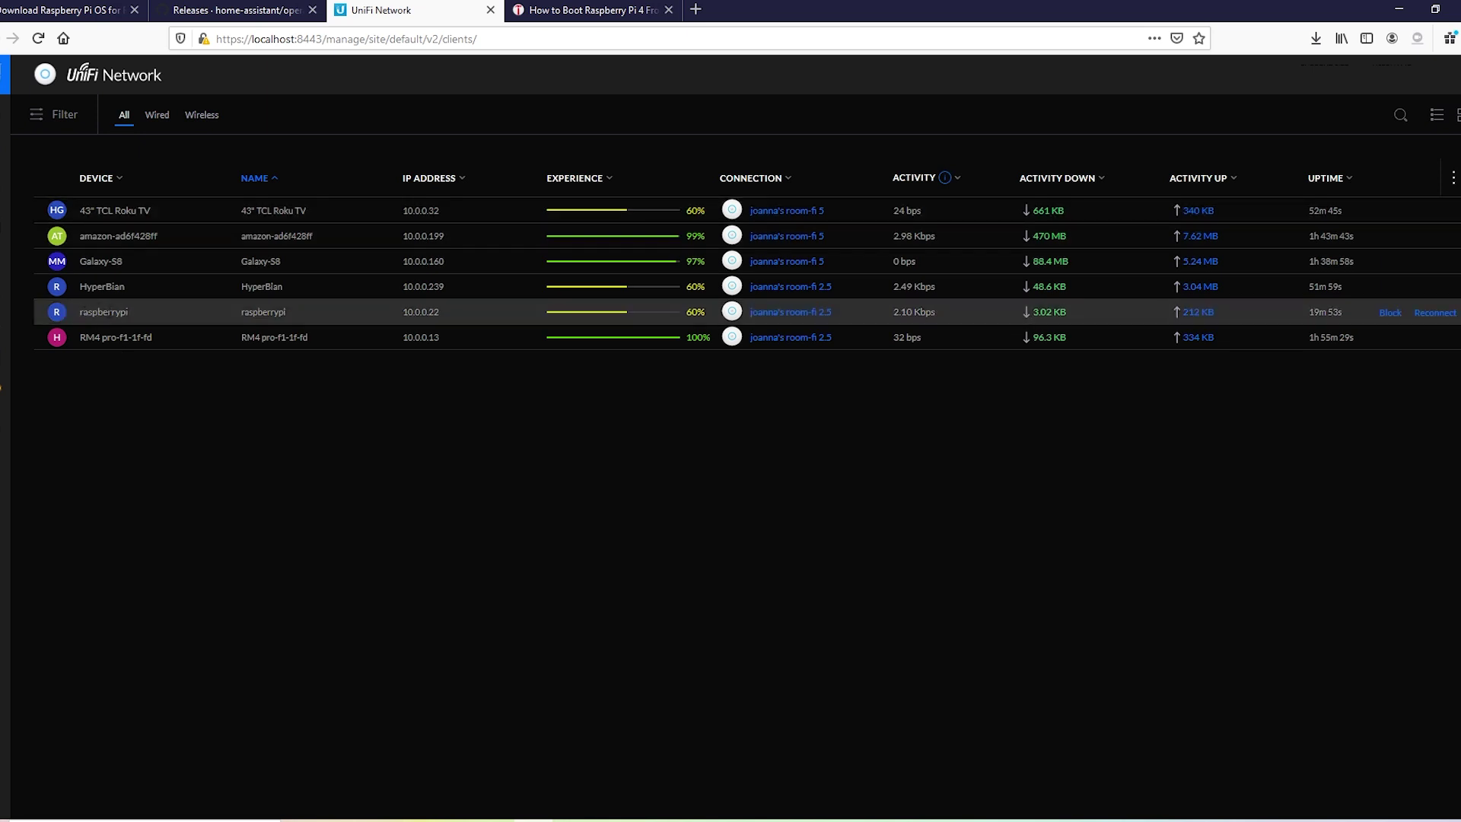
# Step: Open the raspberrypi client's details in UniFi and select its IP address 10.0.0.22
pyautogui.moveTo(79, 312); pyautogui.dragTo(308, 312)
pyautogui.click(314, 312)
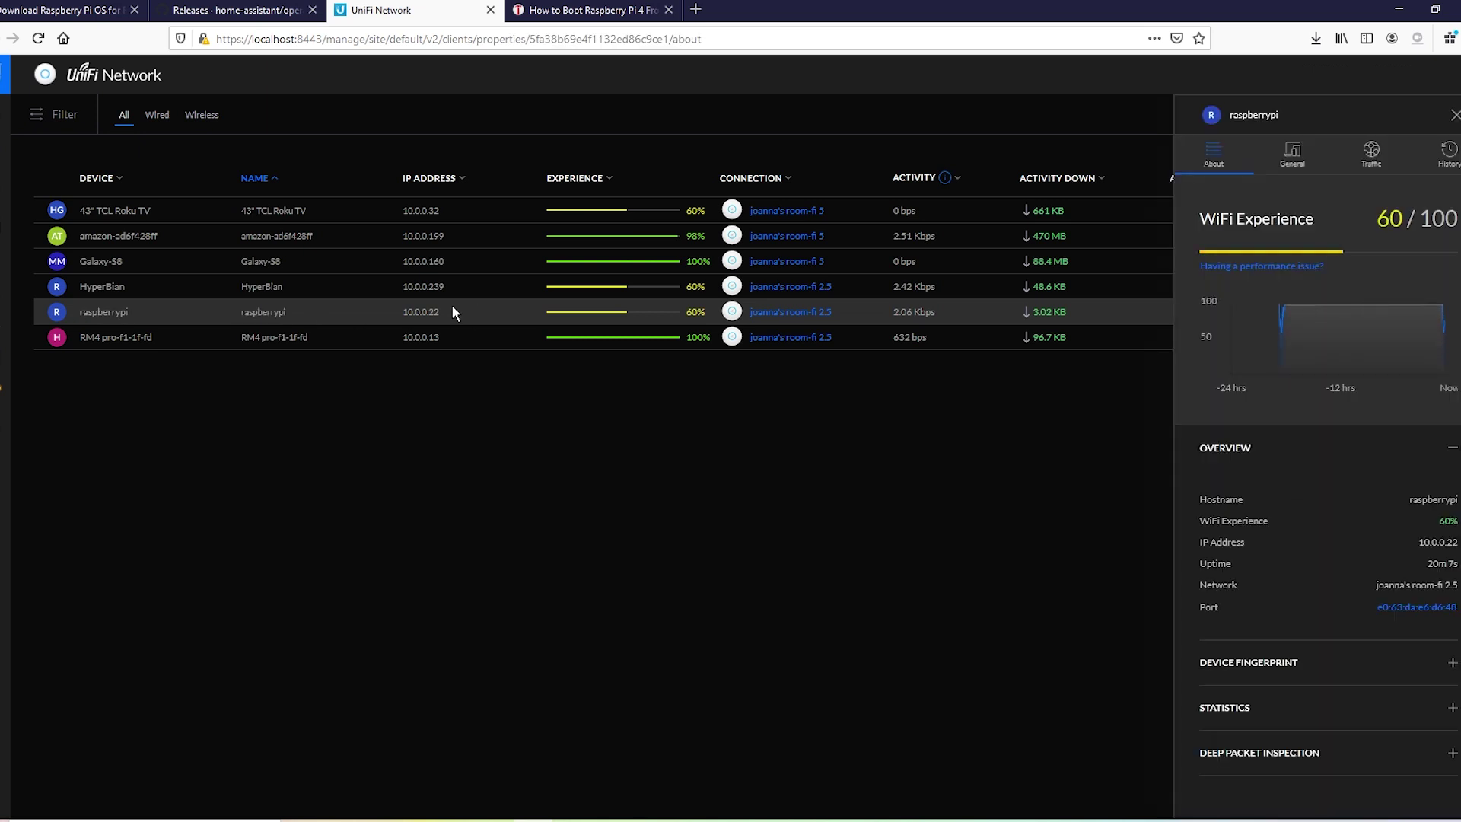
pyautogui.moveTo(452, 310); pyautogui.dragTo(368, 313)
pyautogui.click(594, 469)
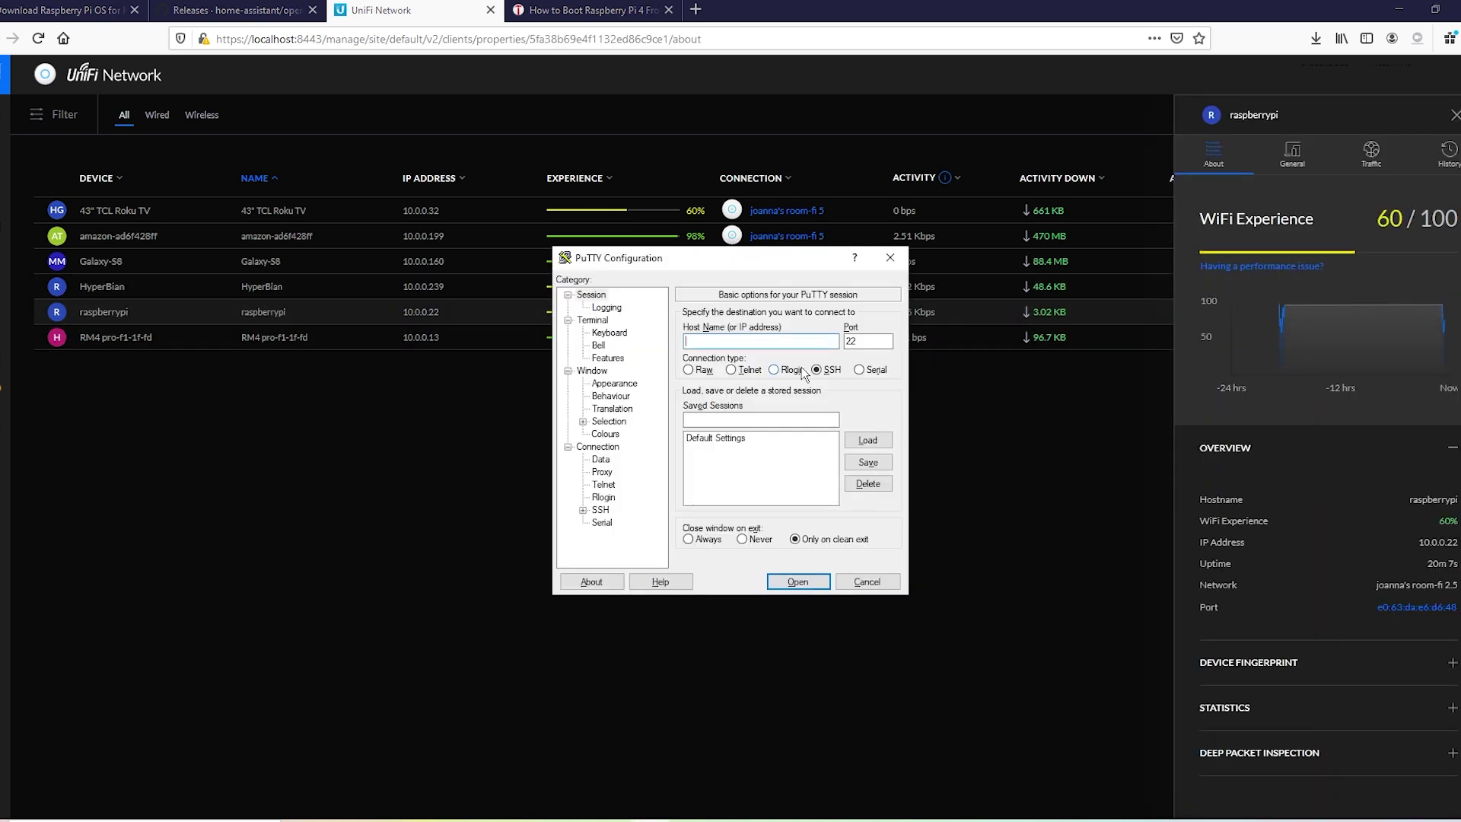
# Step: Open a PuTTY SSH connection to 10.0.0.22, accepting the Pi's host key
pyautogui.write('10.0.0.22')
pyautogui.press('Return')
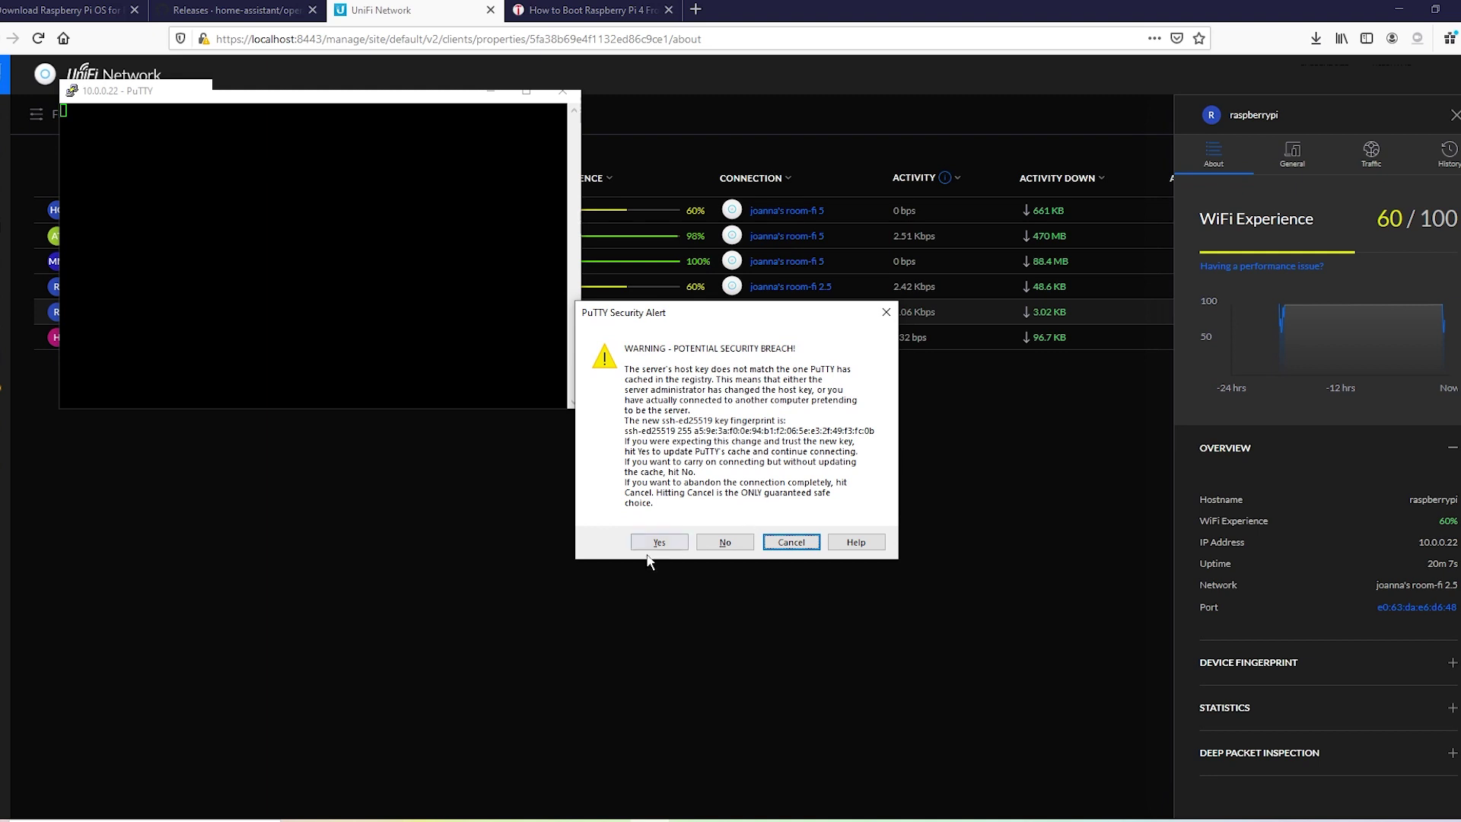
pyautogui.click(645, 542)
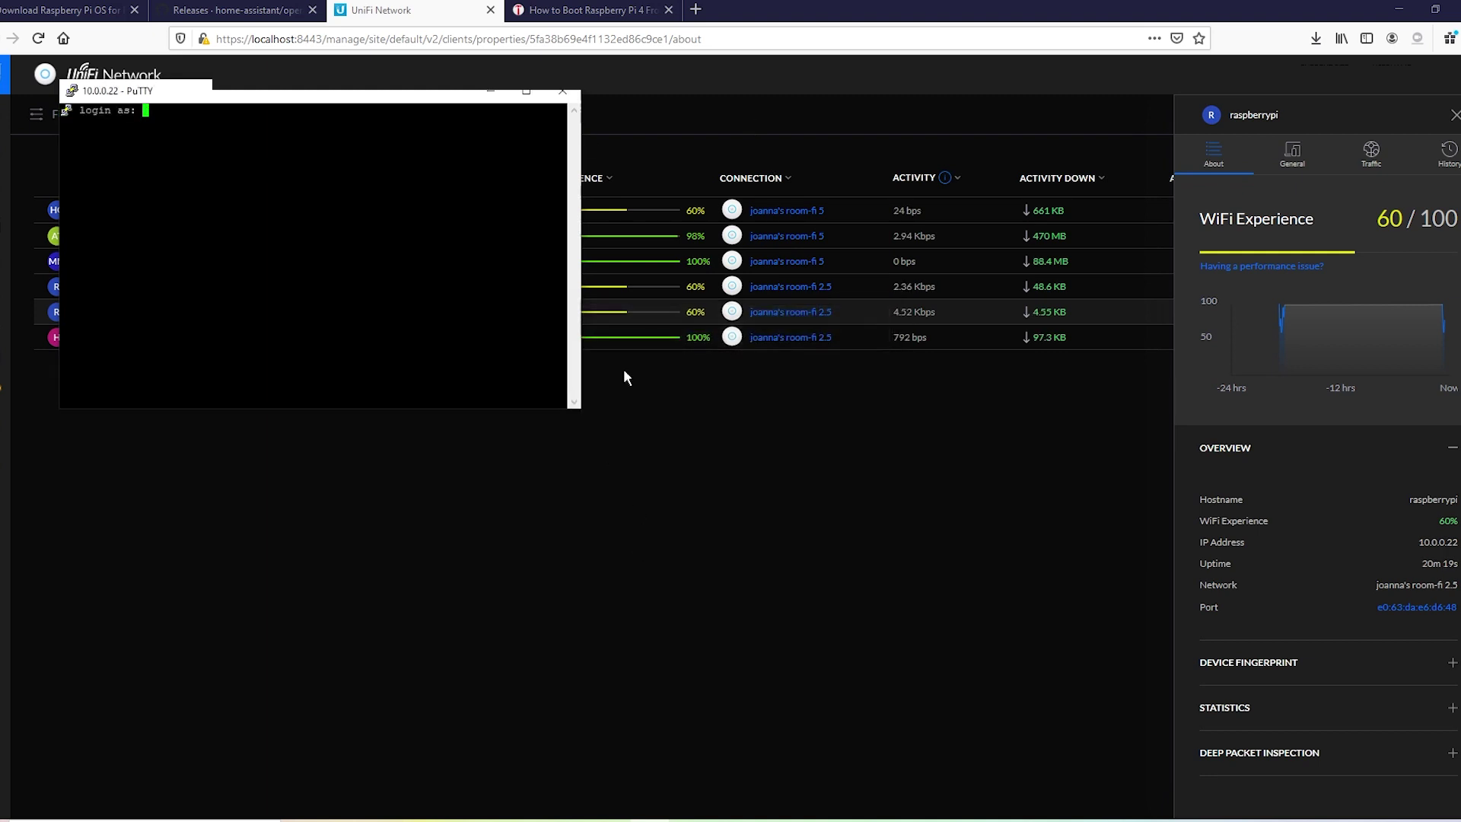
pyautogui.click(1398, 6)
pyautogui.click(1398, 6)
pyautogui.moveTo(319, 92); pyautogui.dragTo(701, 210)
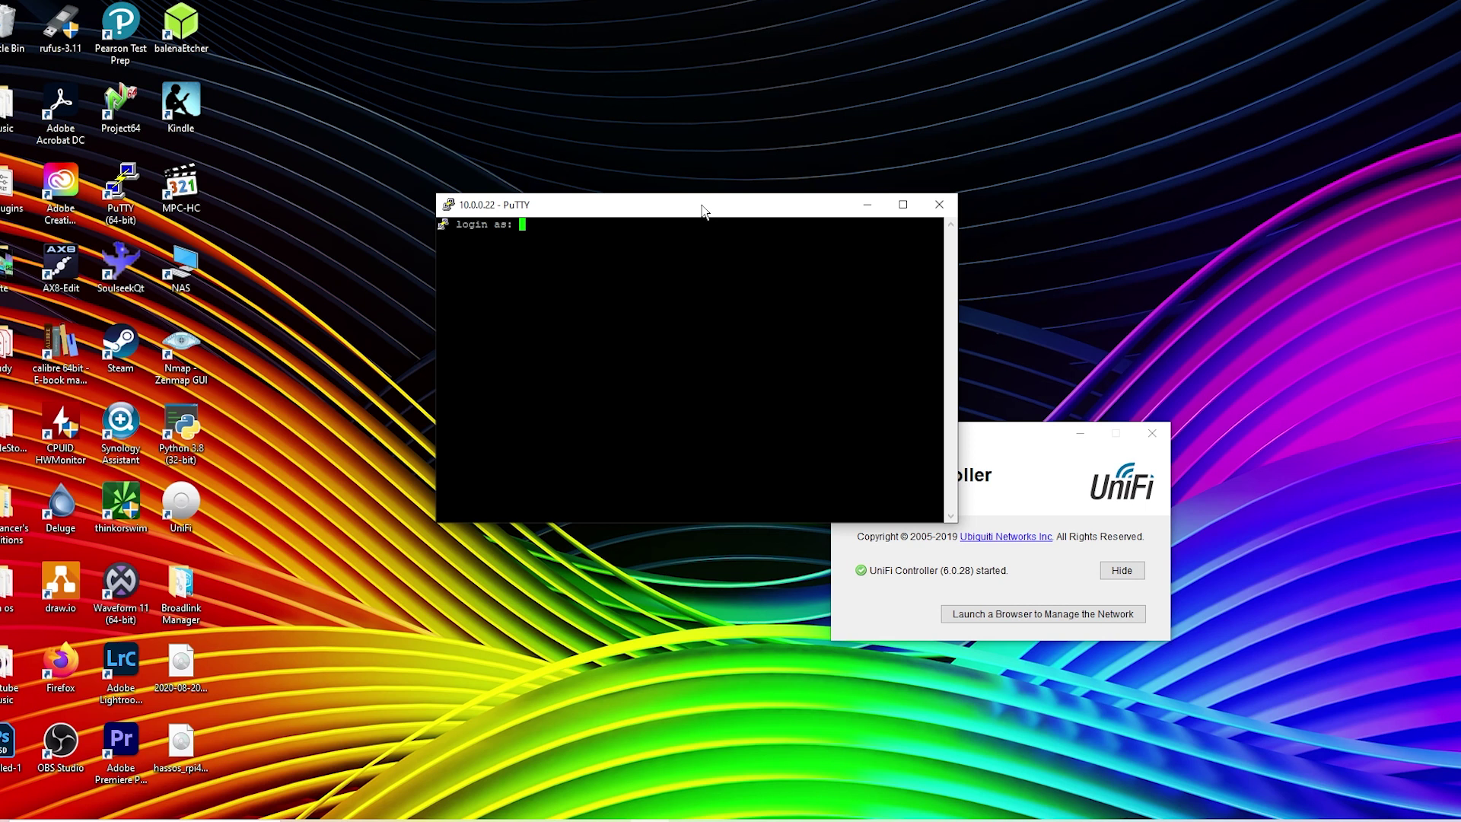
# Step: Log in to the Pi as user pi with the account password
pyautogui.write('pi')
pyautogui.press('Return')
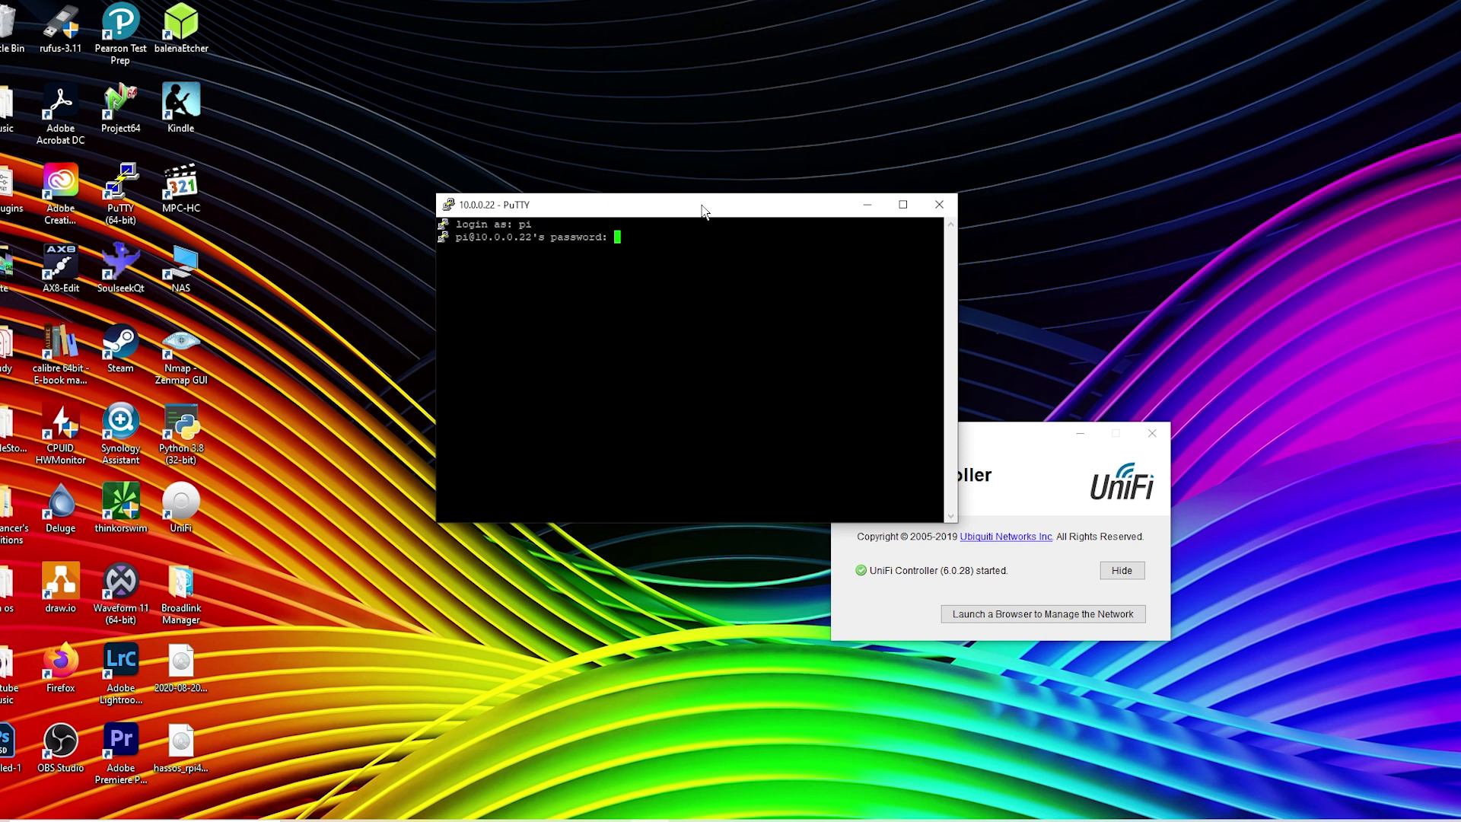
pyautogui.press('Return')
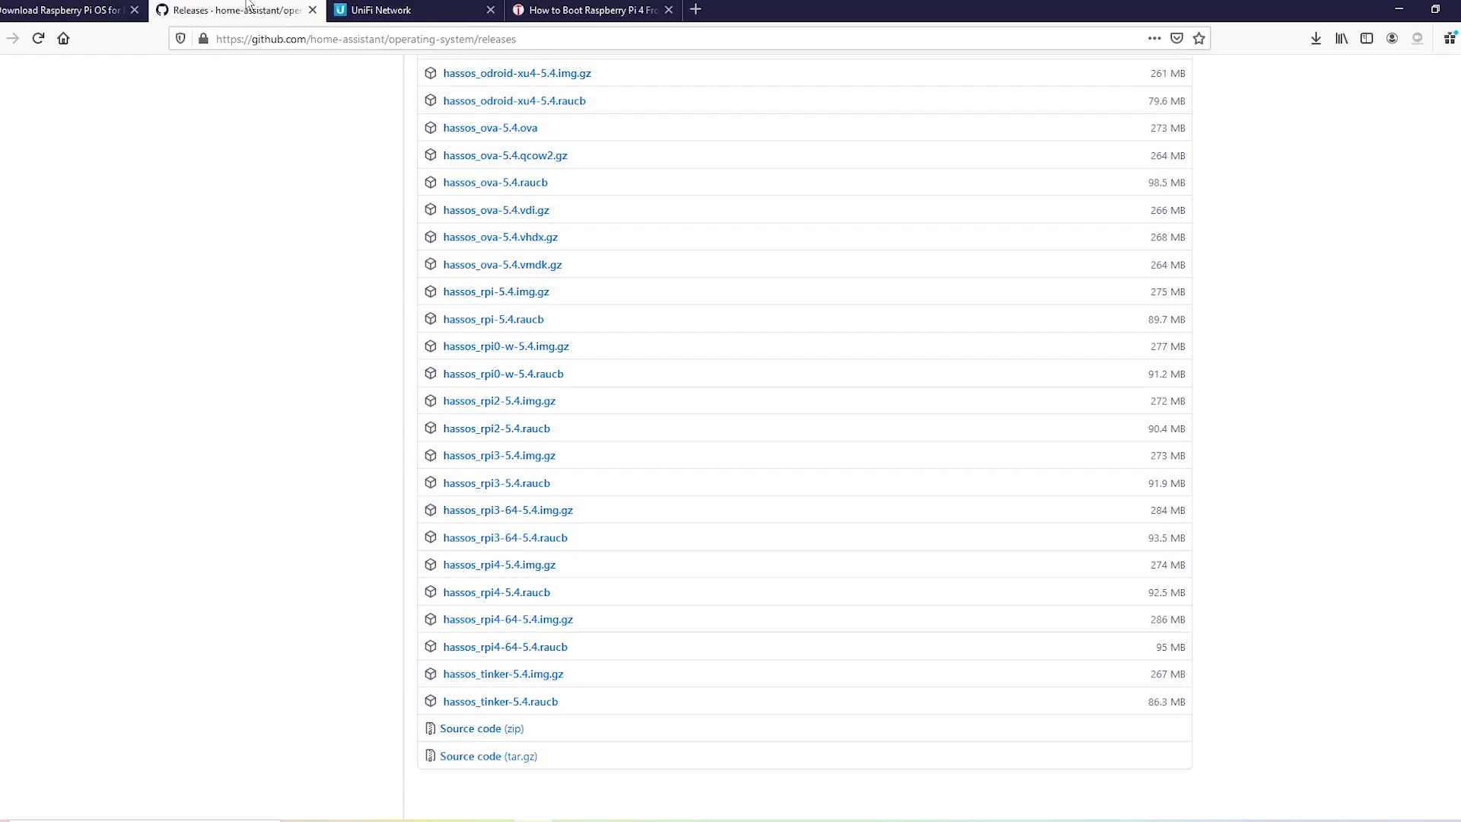
# Step: Copy sudo apt update from the Tom's Hardware guide and run it on the Pi
pyautogui.click(590, 9)
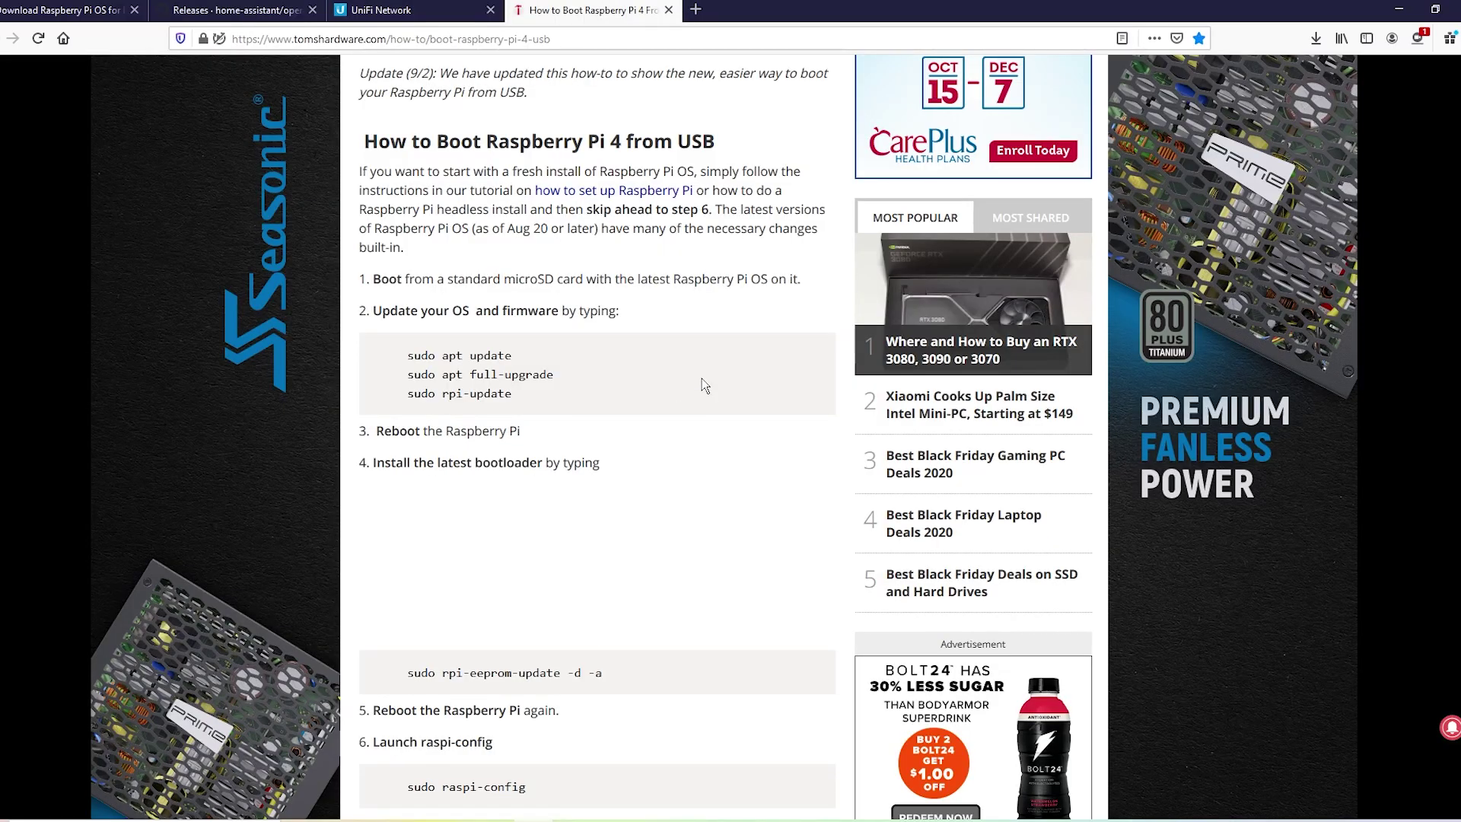
pyautogui.moveTo(517, 356); pyautogui.dragTo(404, 356)
pyautogui.rightClick(450, 354)
pyautogui.click(487, 365)
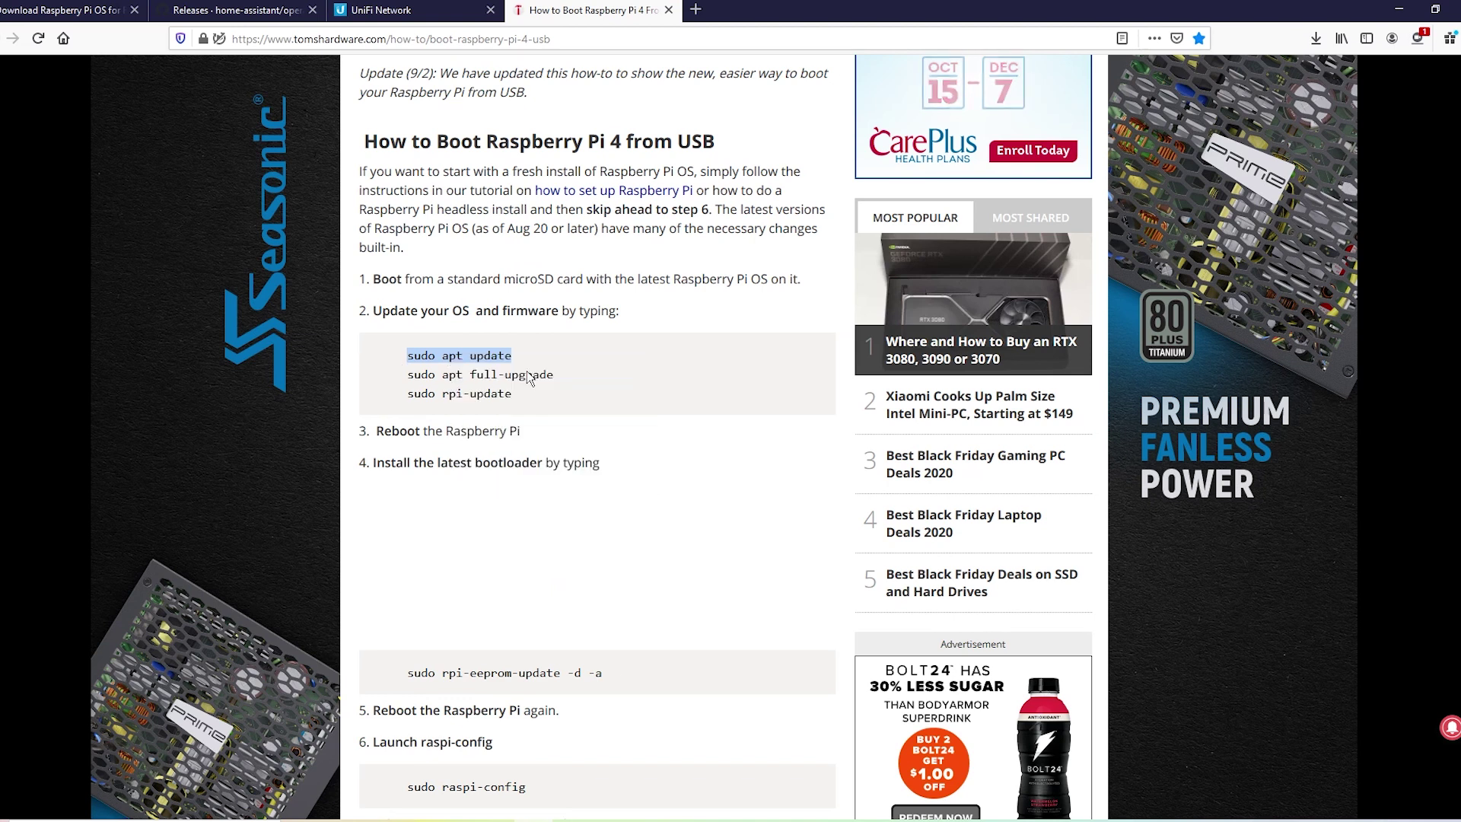
pyautogui.hotkey('alt', 'Tab')
pyautogui.press('shift+Insert')
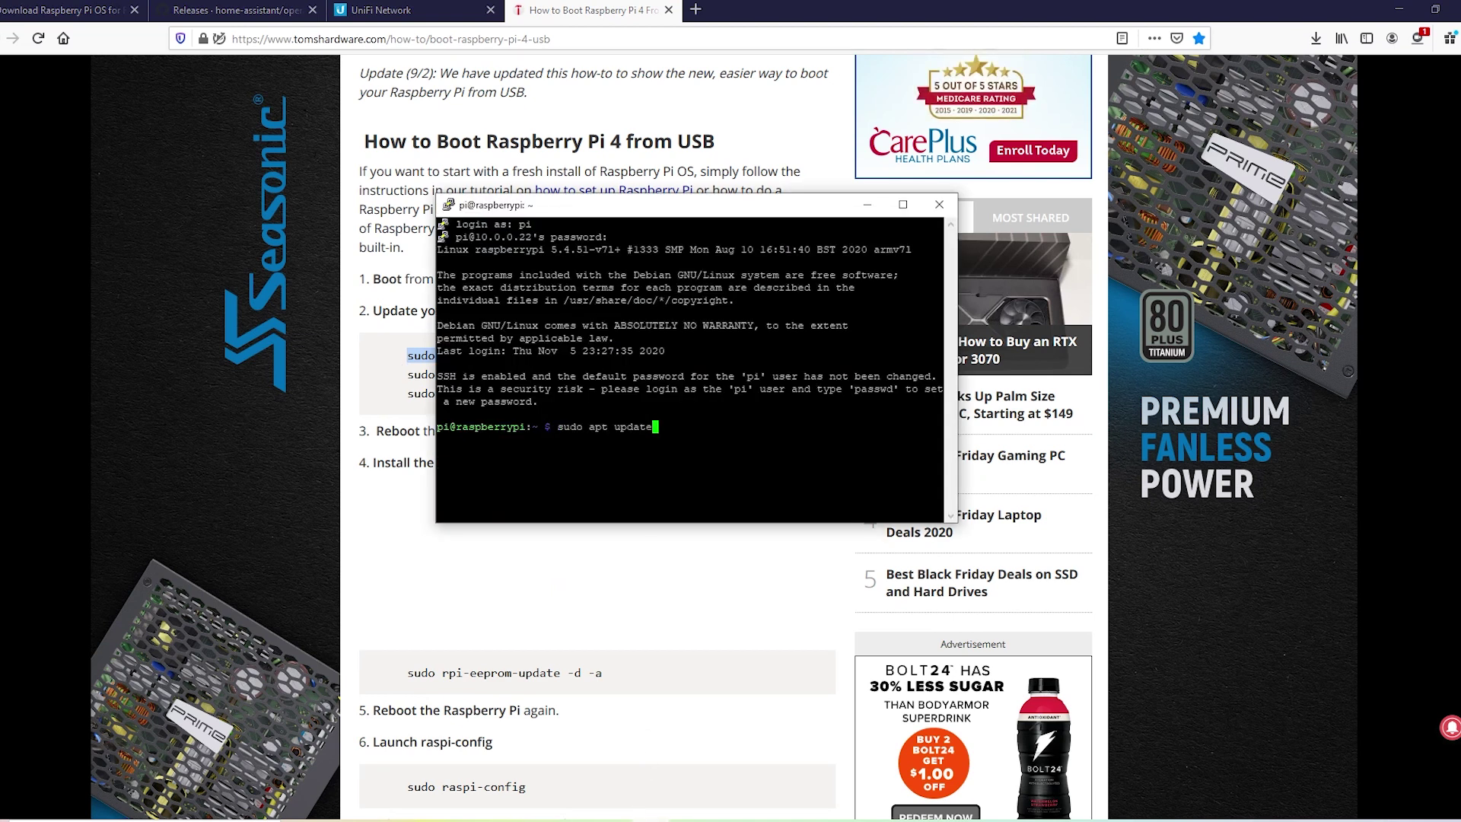
pyautogui.press('Return')
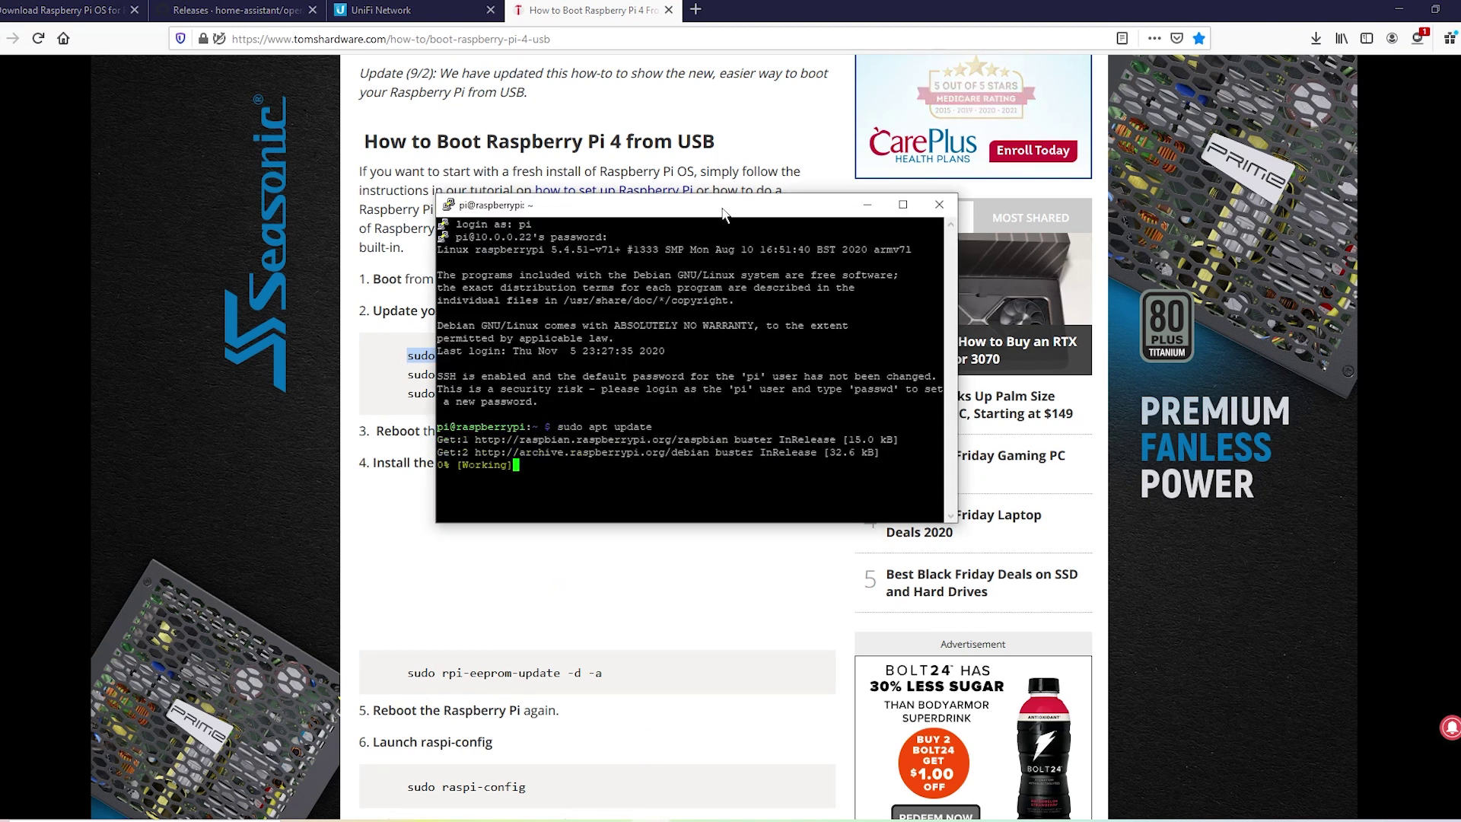
# Step: Copy and run sudo apt full-upgrade on the Pi, confirming with y
pyautogui.moveTo(722, 214); pyautogui.dragTo(1141, 208)
pyautogui.moveTo(554, 374); pyautogui.dragTo(407, 374)
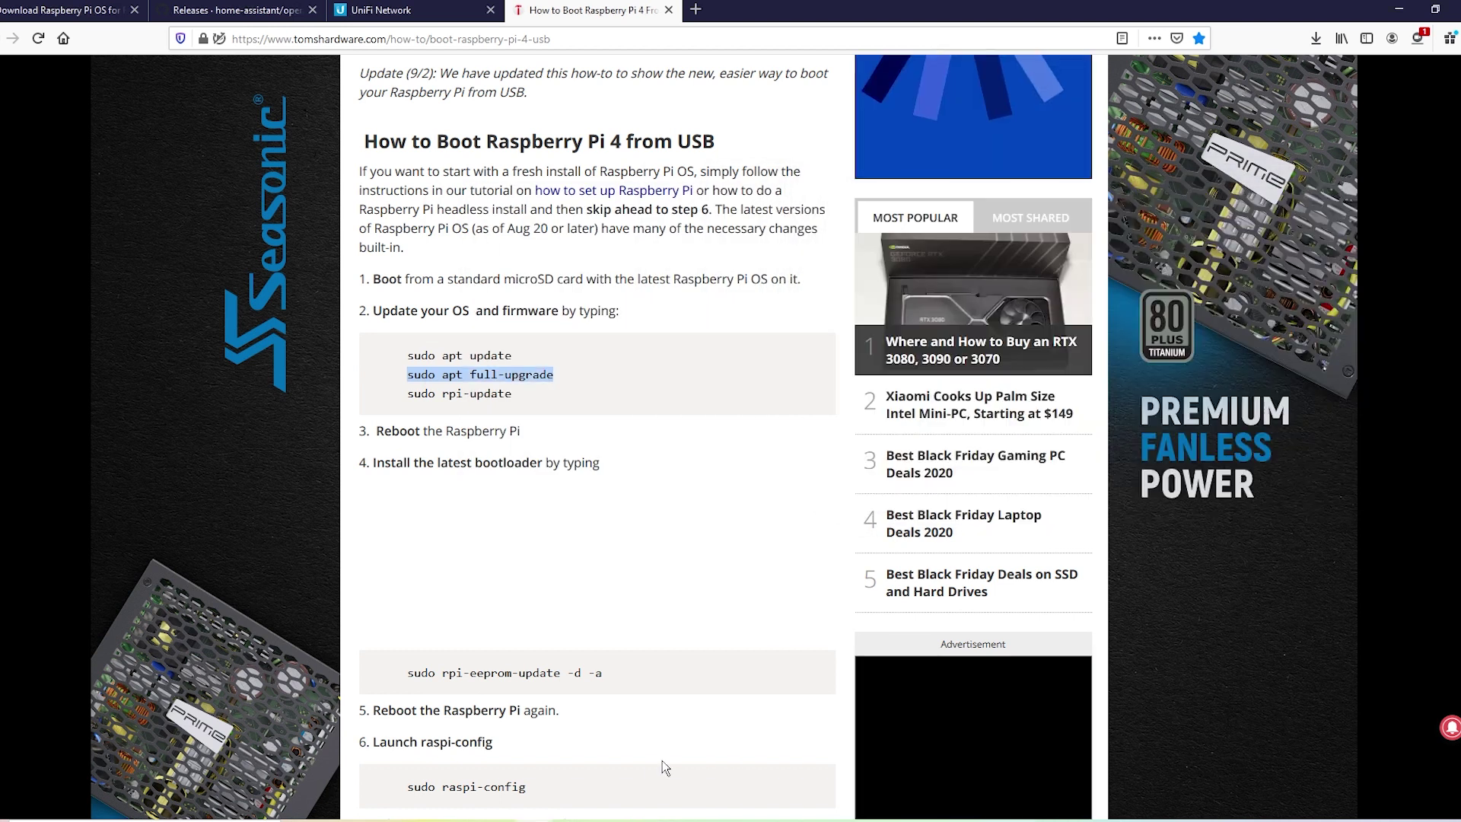
pyautogui.hotkey('alt', 'Tab')
pyautogui.press('shift+Insert')
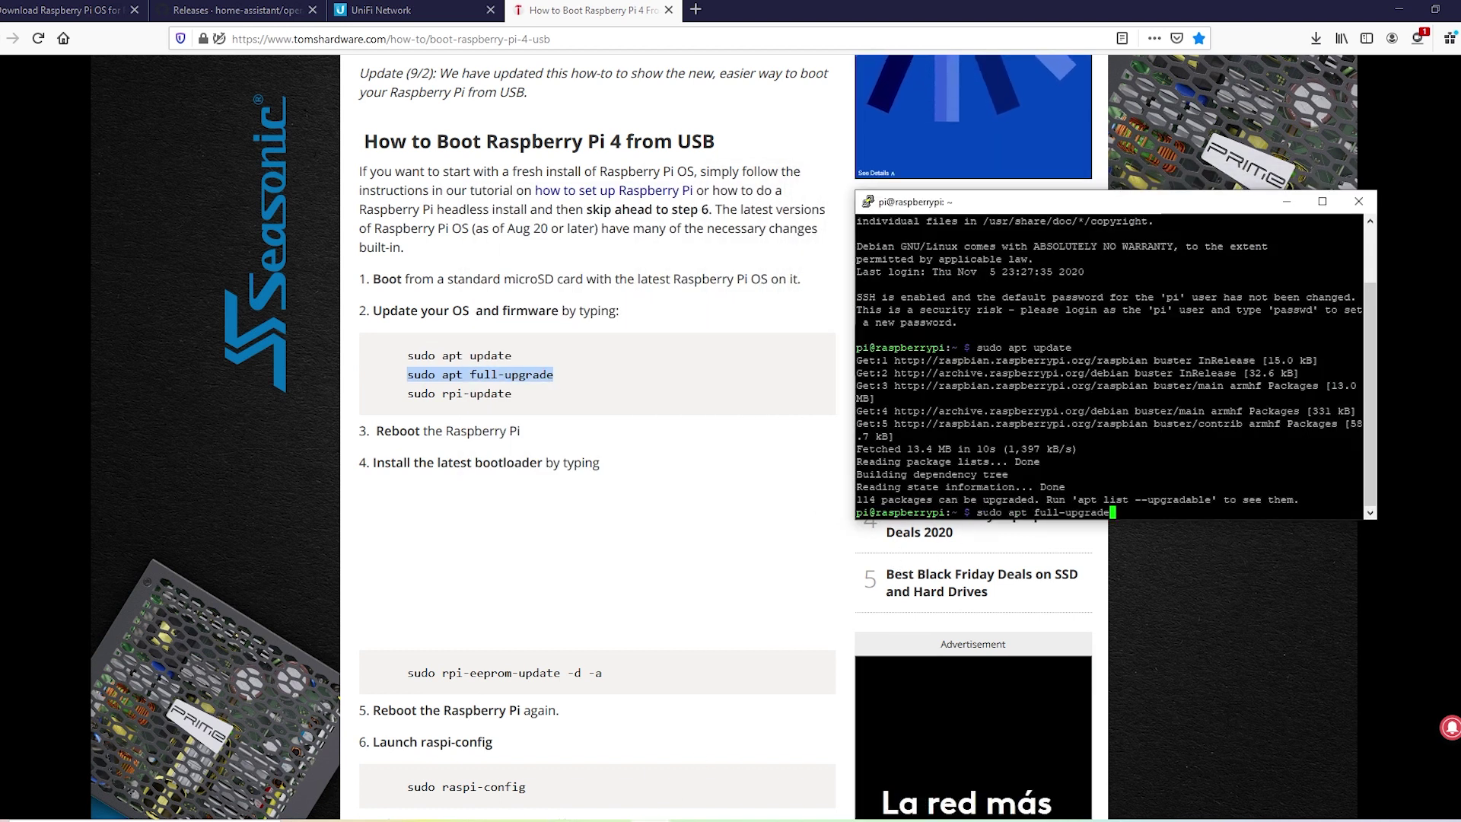
pyautogui.press('Return')
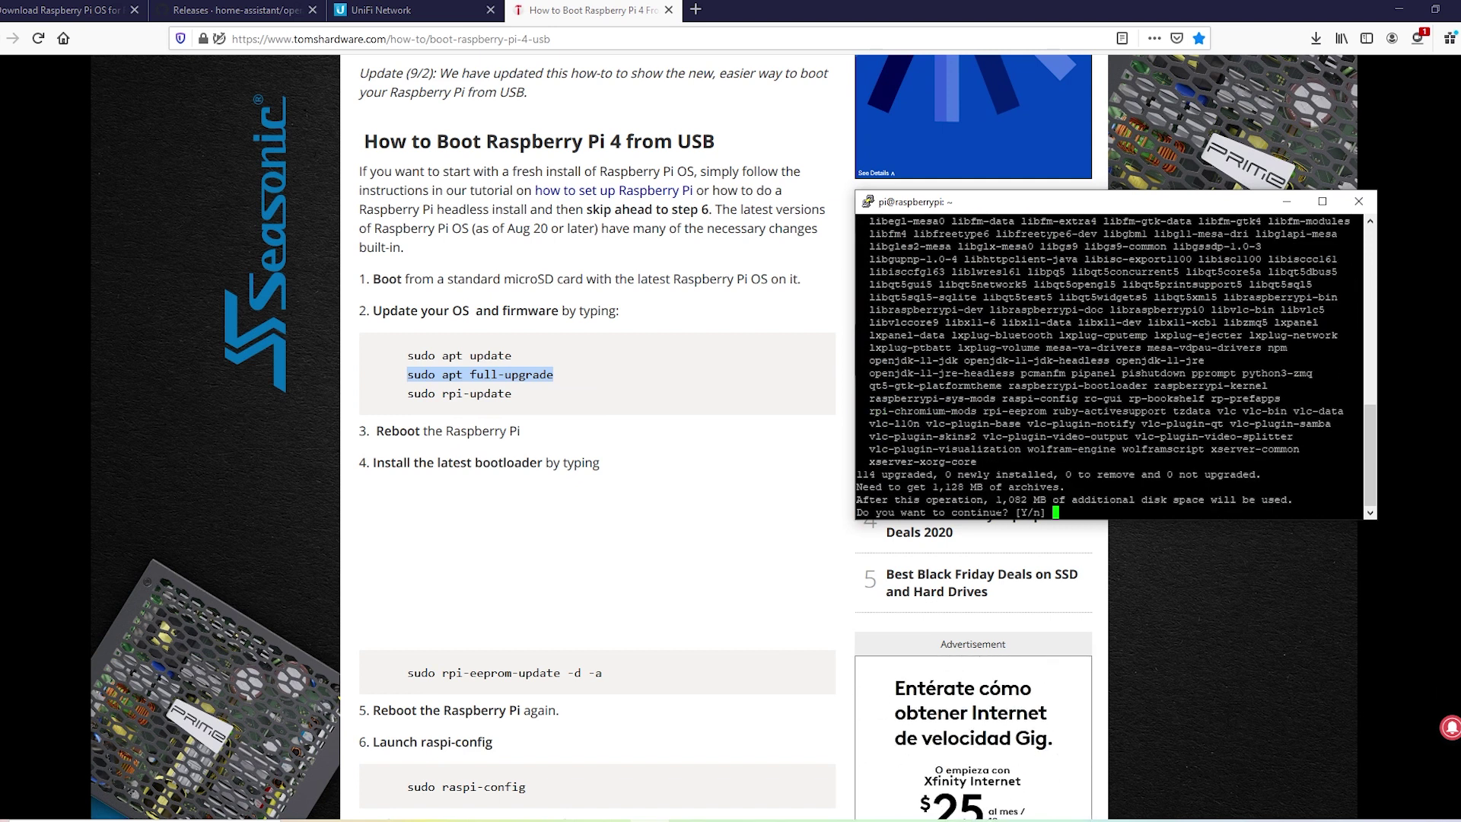
pyautogui.write('y')
pyautogui.press('Return')
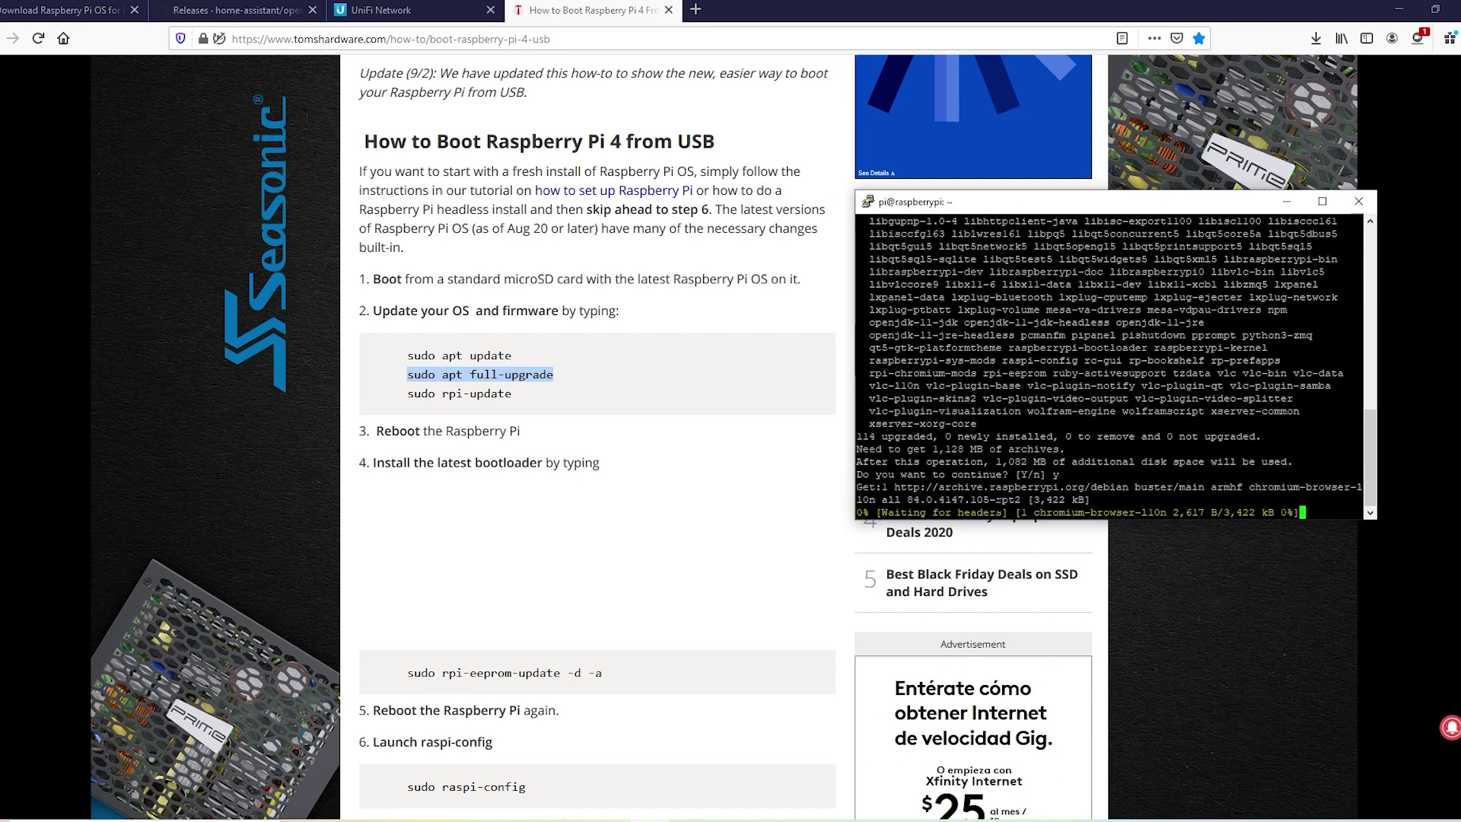
pyautogui.click(646, 430)
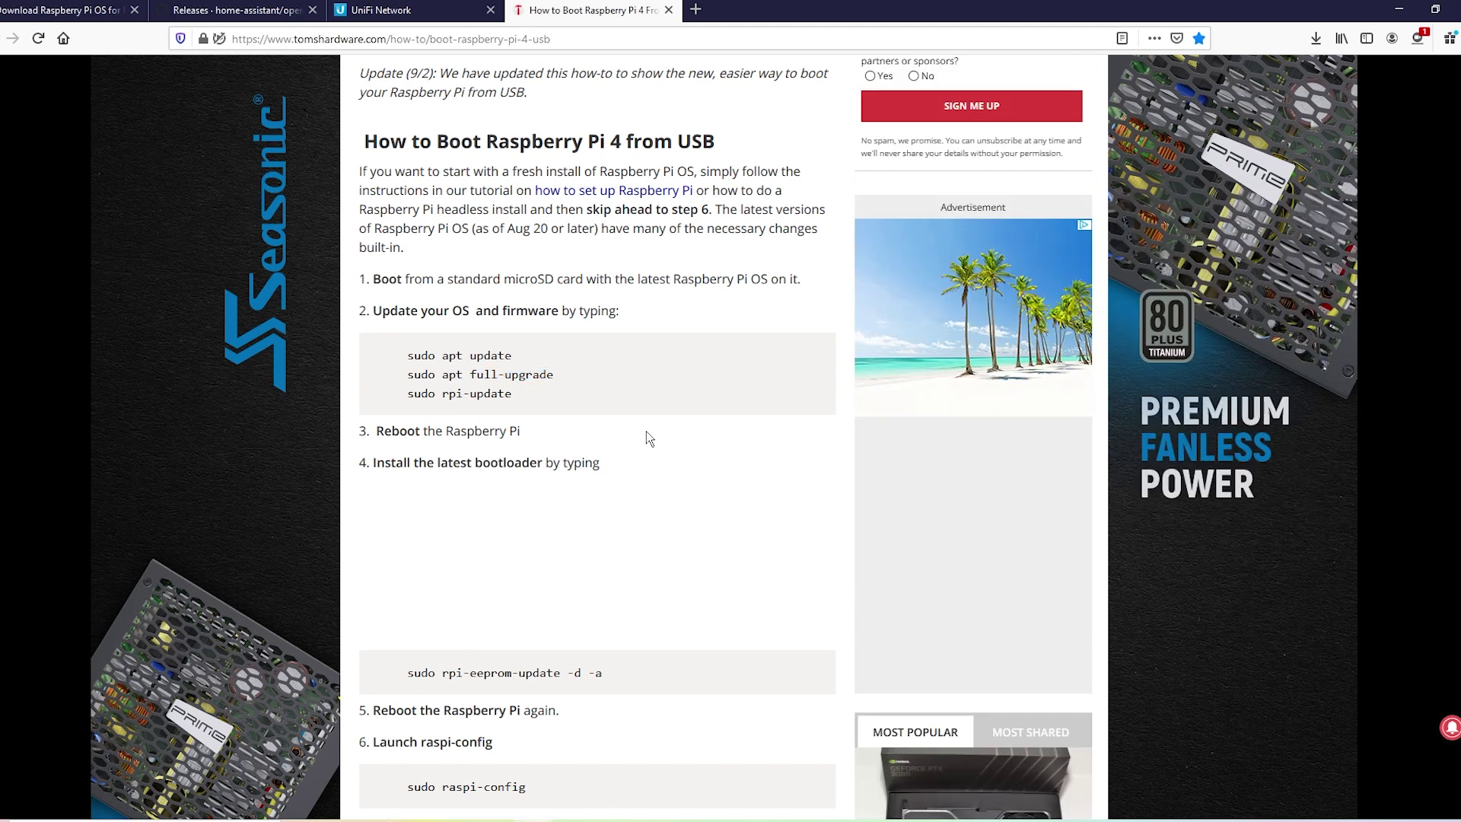
# Step: Copy sudo rpi-update from the guide and run it on the Pi
pyautogui.moveTo(526, 394); pyautogui.dragTo(408, 394)
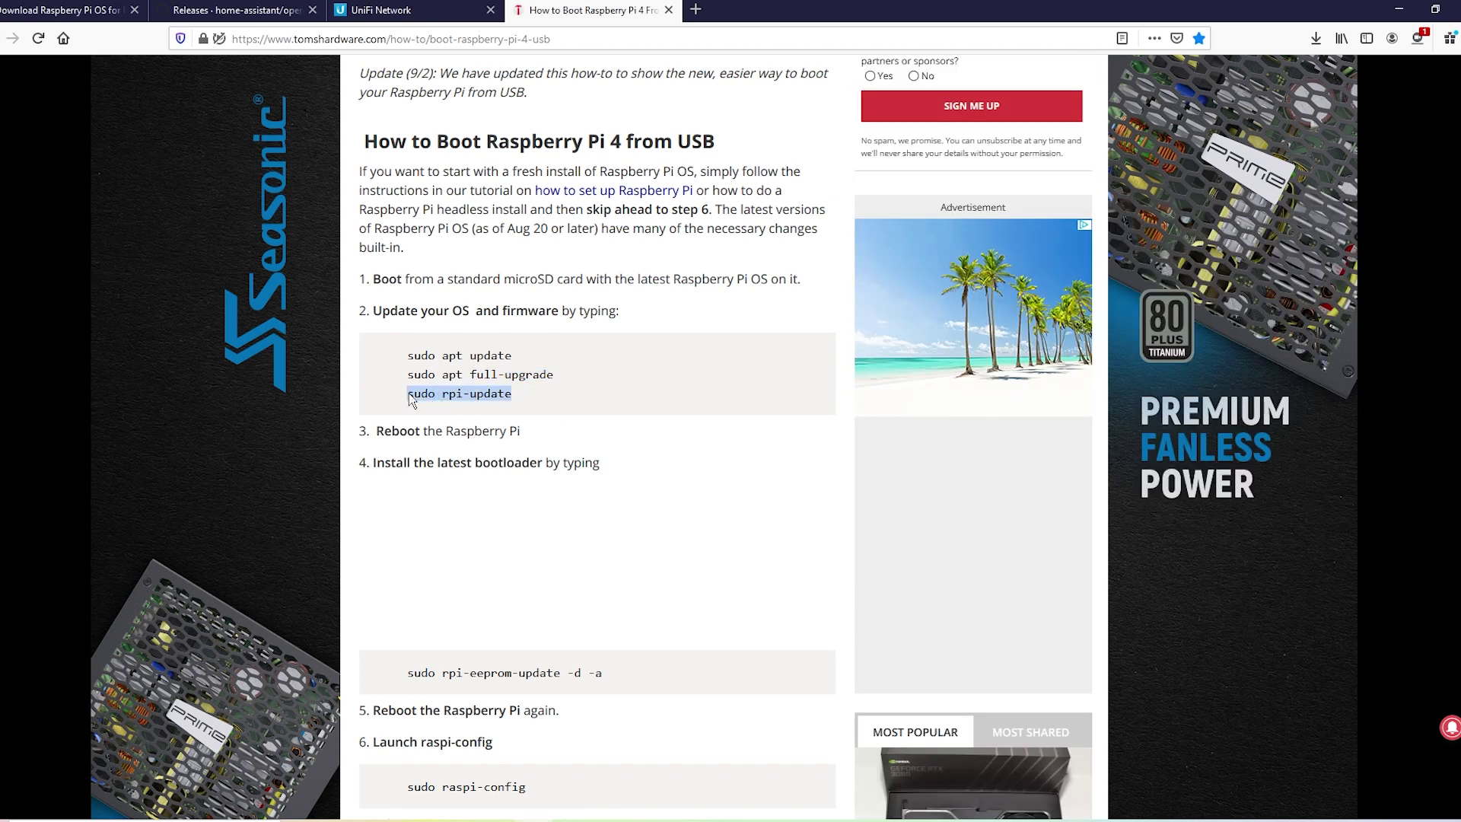
pyautogui.rightClick(412, 397)
pyautogui.click(447, 407)
pyautogui.hotkey('alt', 'Tab')
pyautogui.press('shift+Insert')
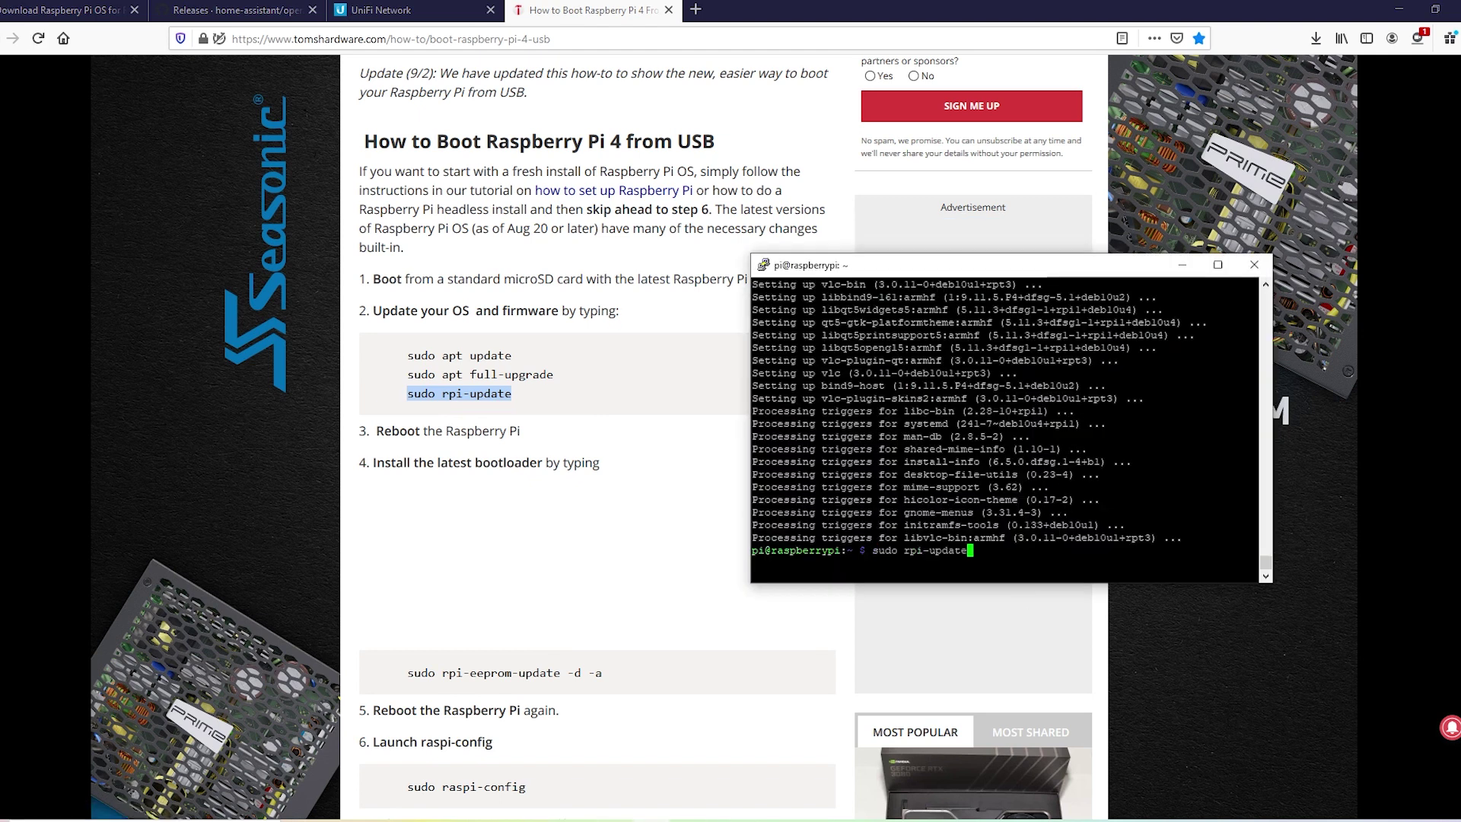
pyautogui.press('Return')
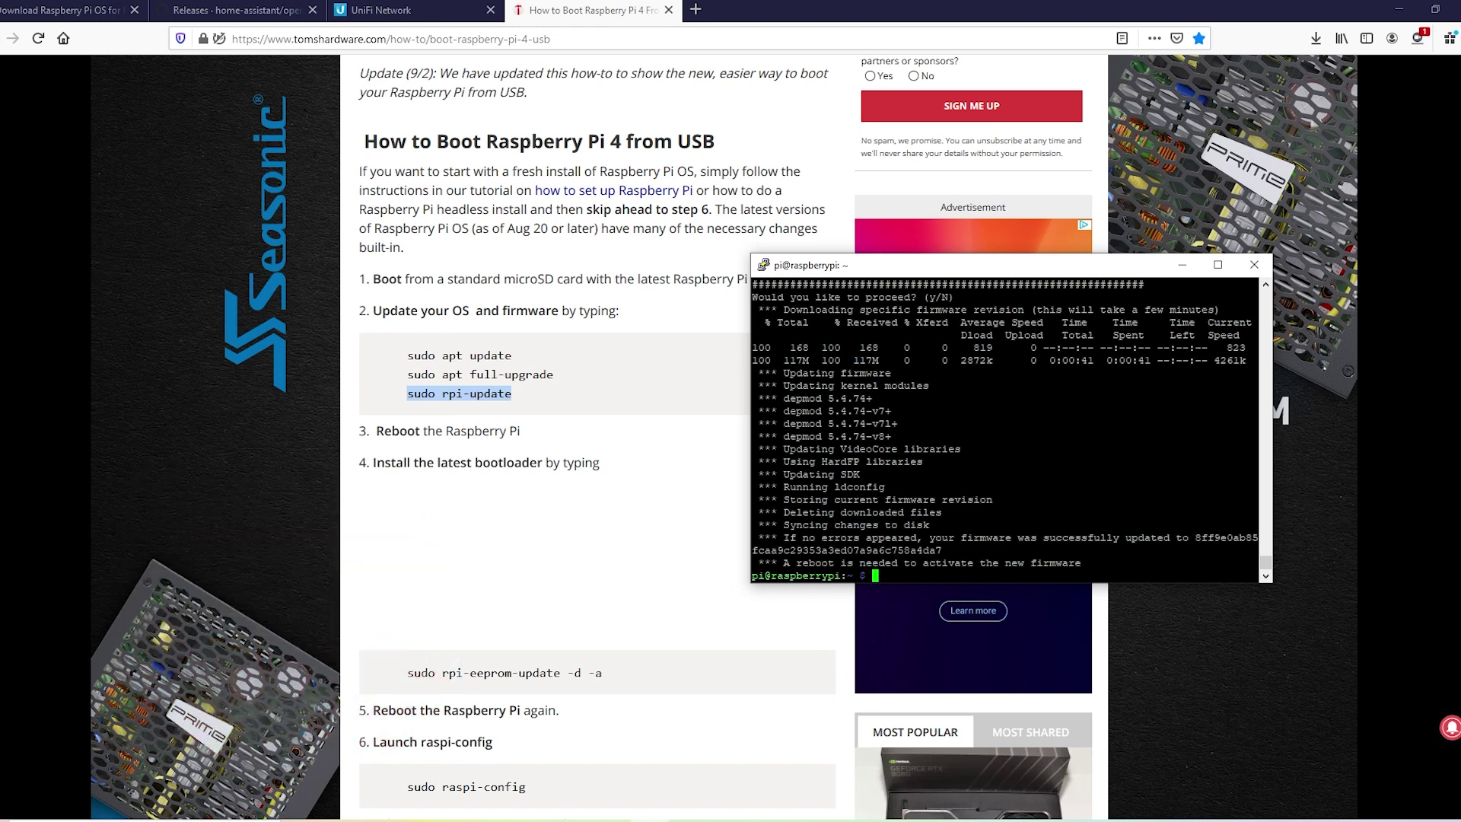
# Step: Reboot the Pi with sudo reboot and dismiss PuTTY's connection-closed error
pyautogui.write('sudo reboot')
pyautogui.press('Return')
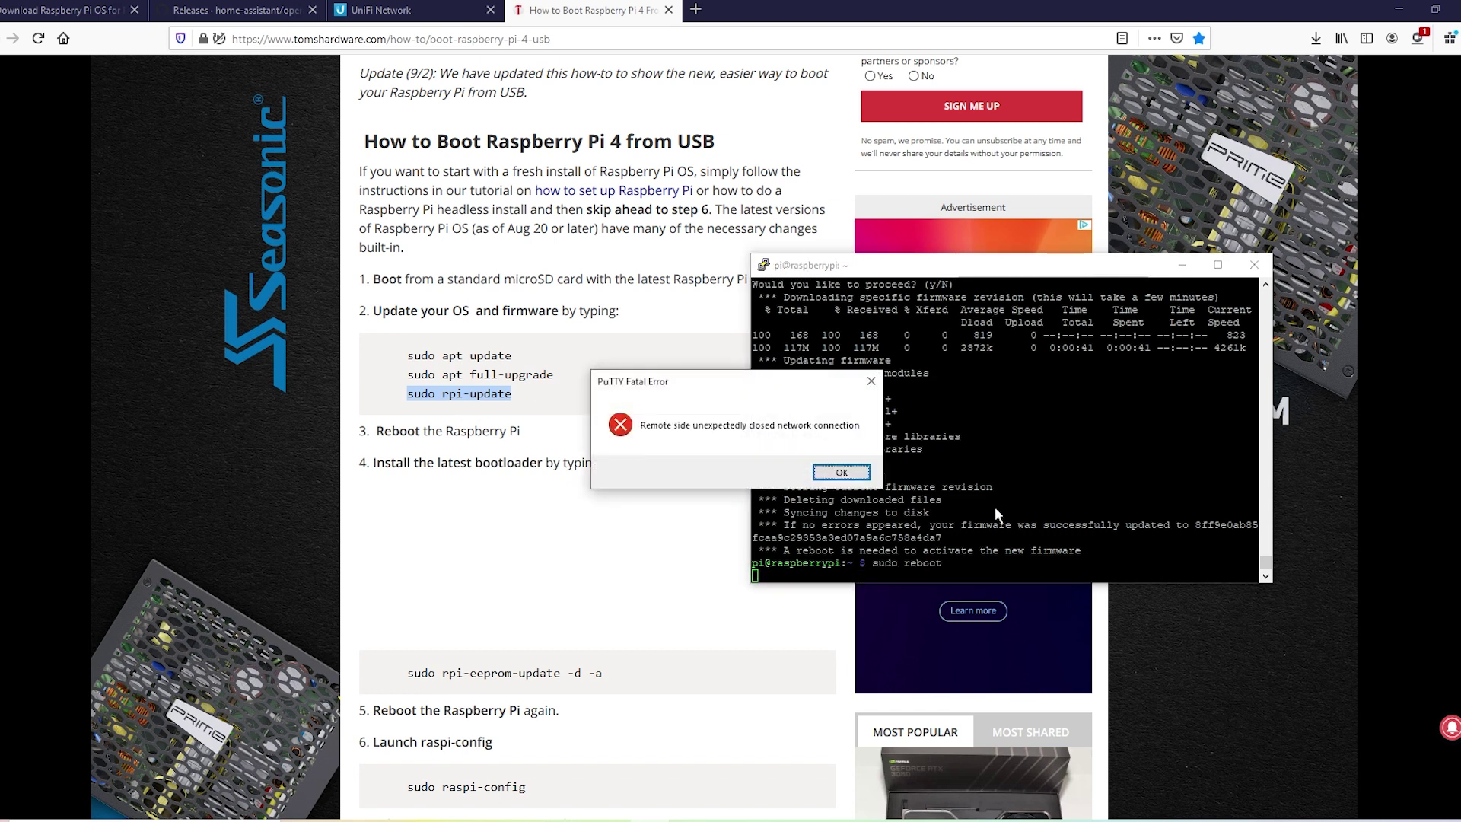
pyautogui.click(841, 473)
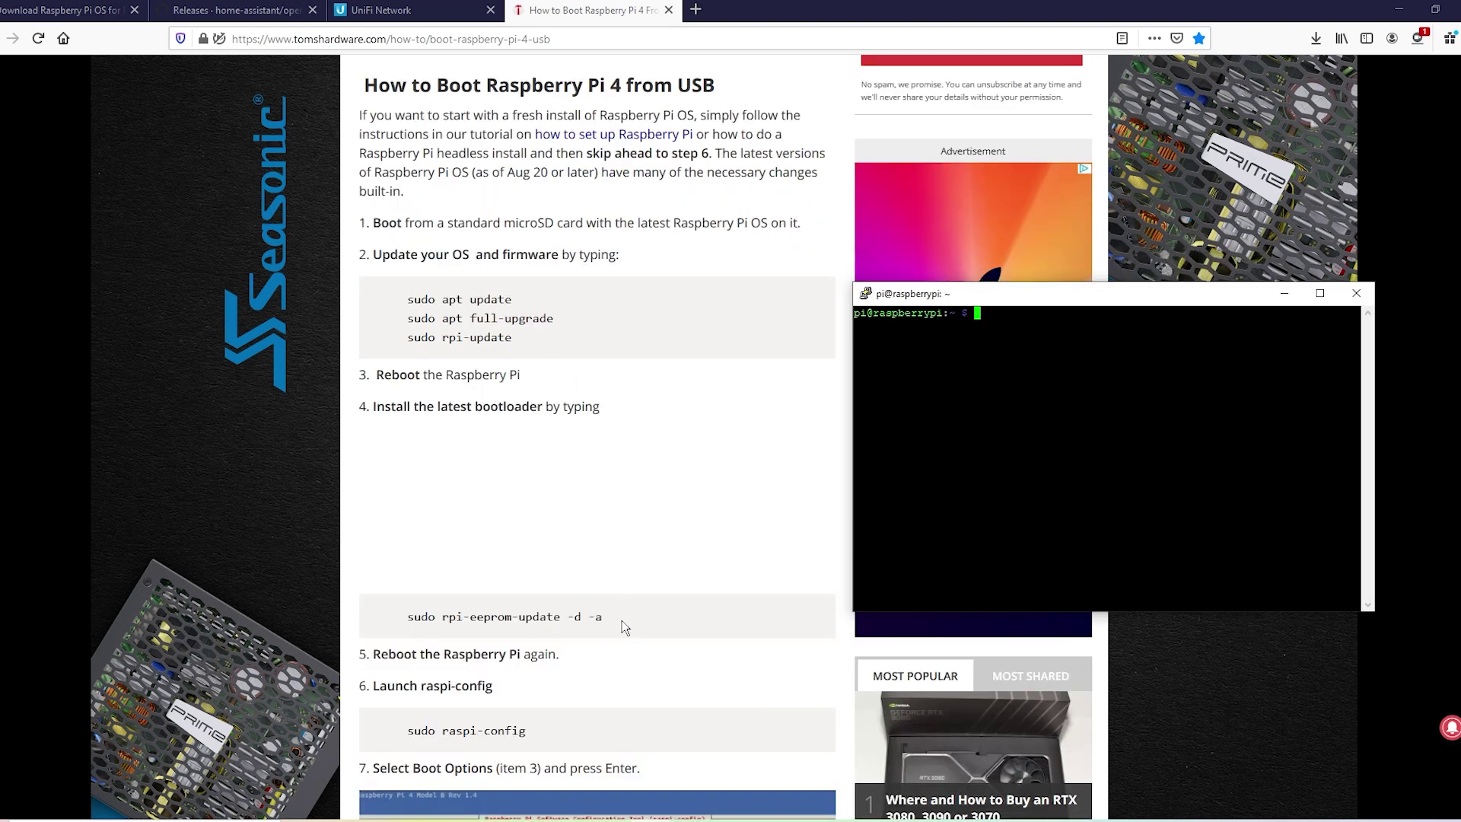
# Step: Copy and run sudo rpi-eeprom-update -d -a, then enter sudo raspi-config
pyautogui.moveTo(626, 617); pyautogui.dragTo(409, 617)
pyautogui.rightClick(410, 618)
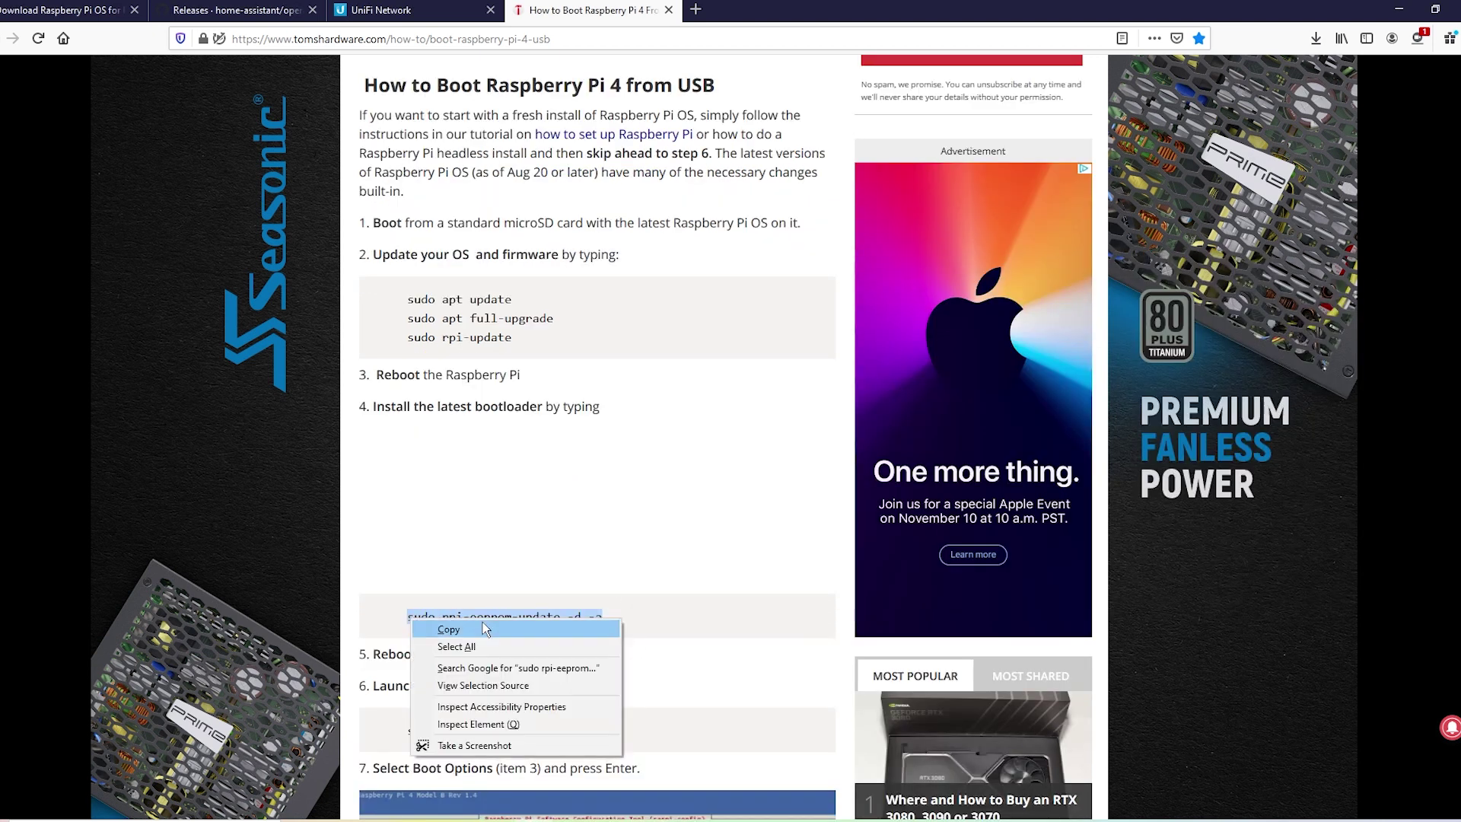
pyautogui.click(492, 633)
pyautogui.hotkey('alt', 'Tab')
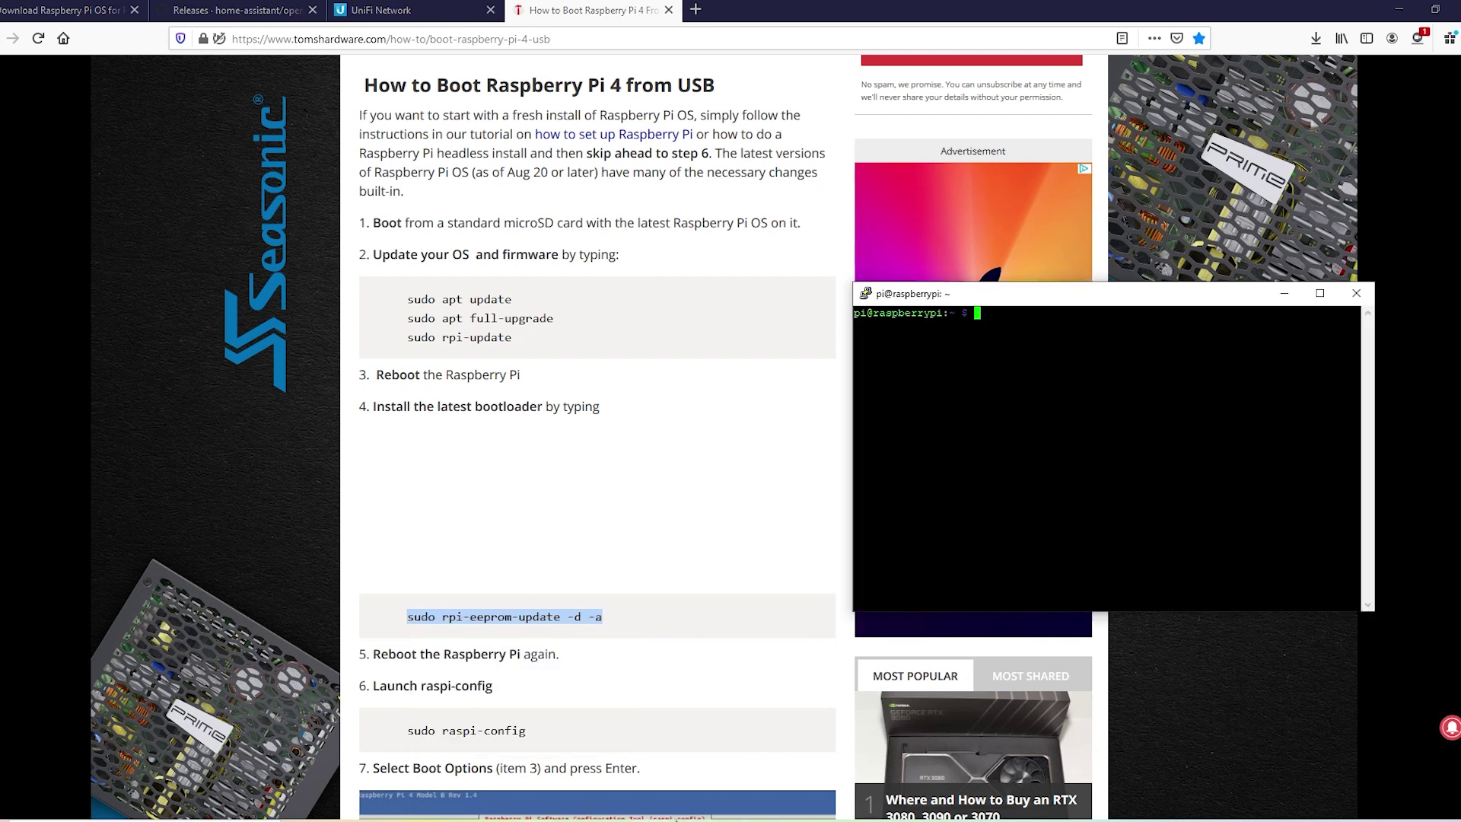
pyautogui.press('shift+Insert')
pyautogui.press('Return')
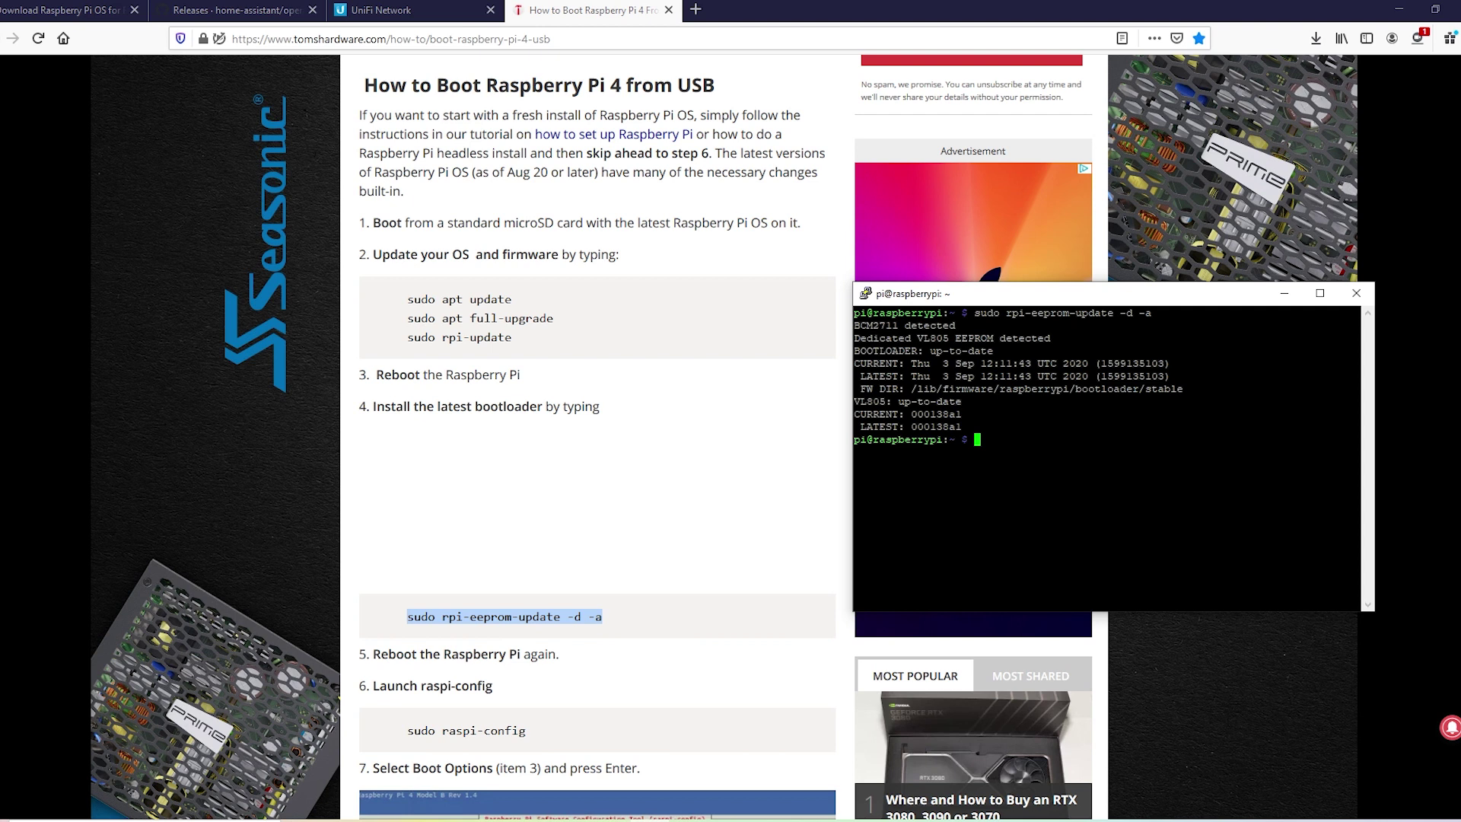
pyautogui.write('sudo')
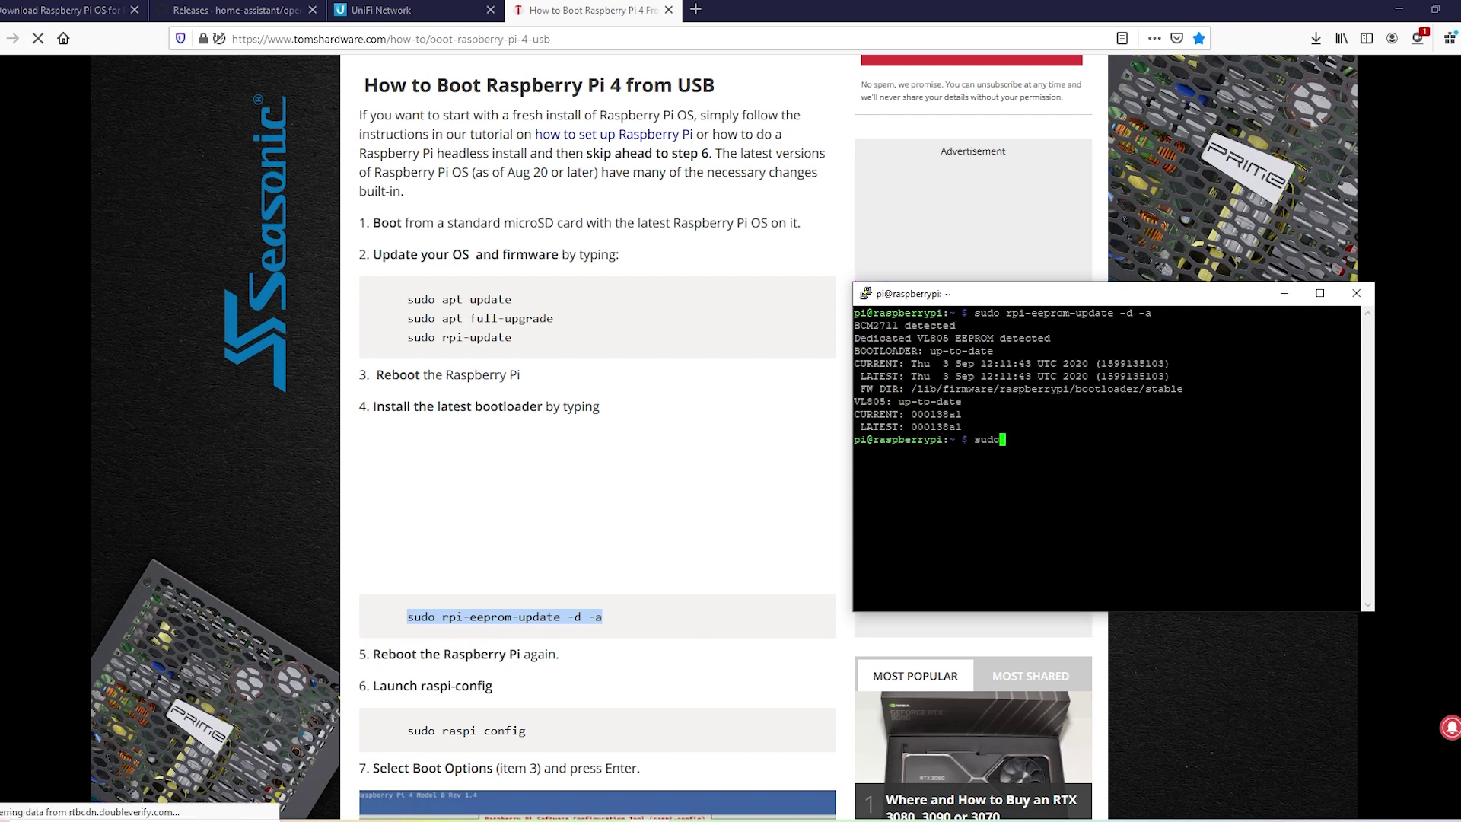
pyautogui.write(' raspi')
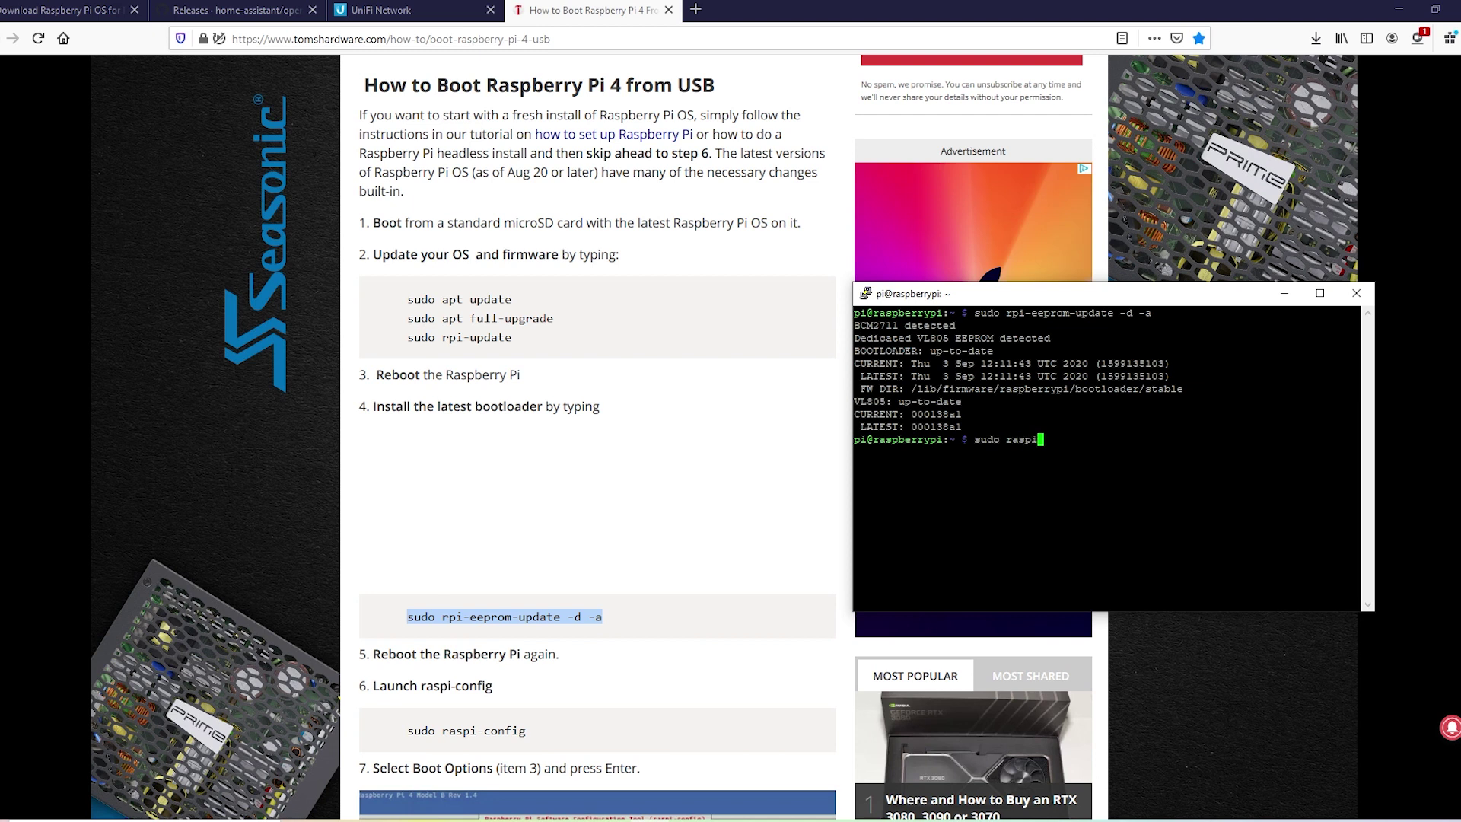
pyautogui.write('-config')
# Step: Launch raspi-config and set Advanced Options > Boot Order to USB Boot
pyautogui.press('Return')
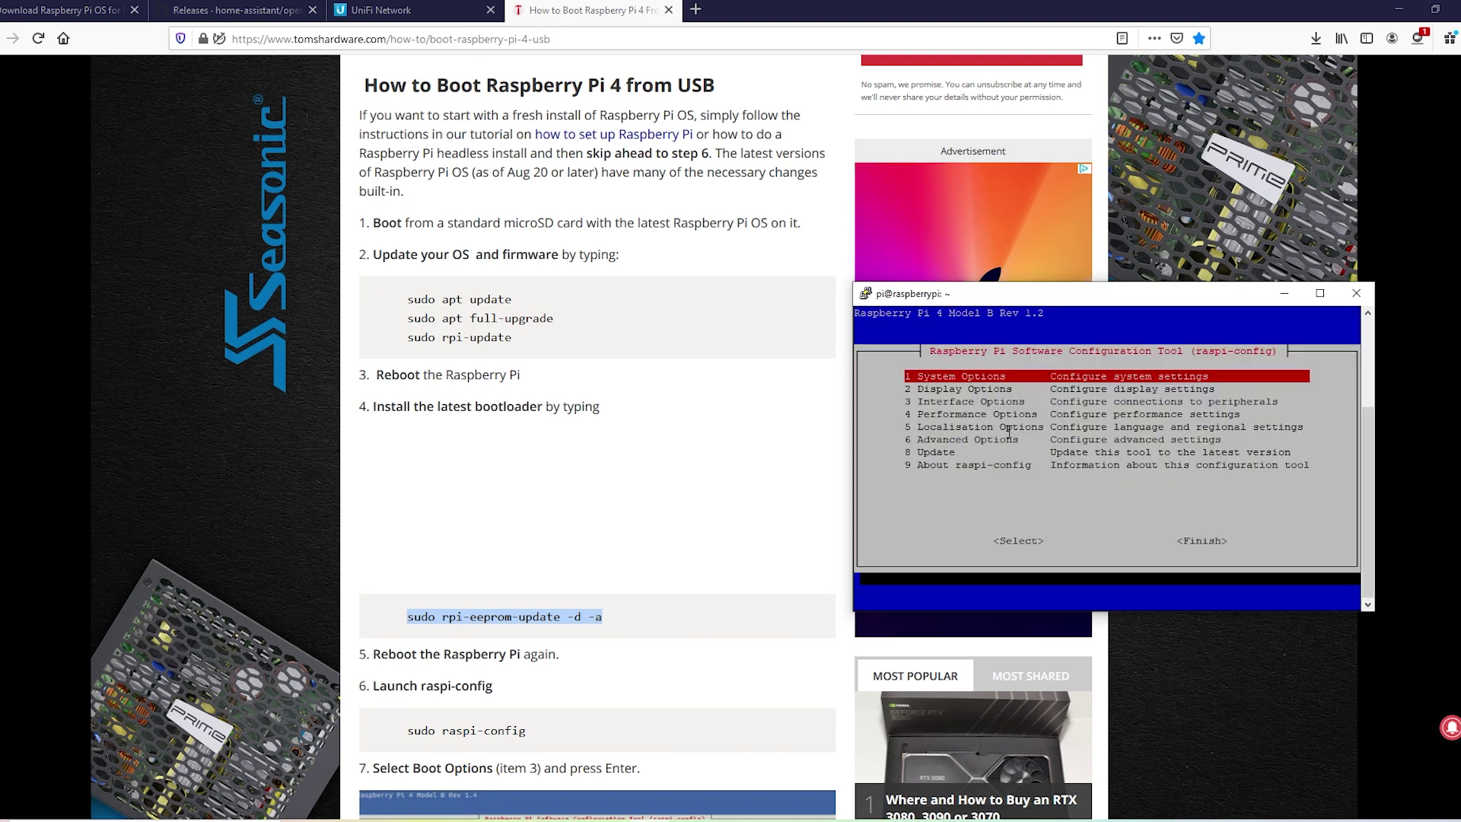
pyautogui.press('Down')
pyautogui.press('Down')
pyautogui.press('Down')
pyautogui.press('Down')
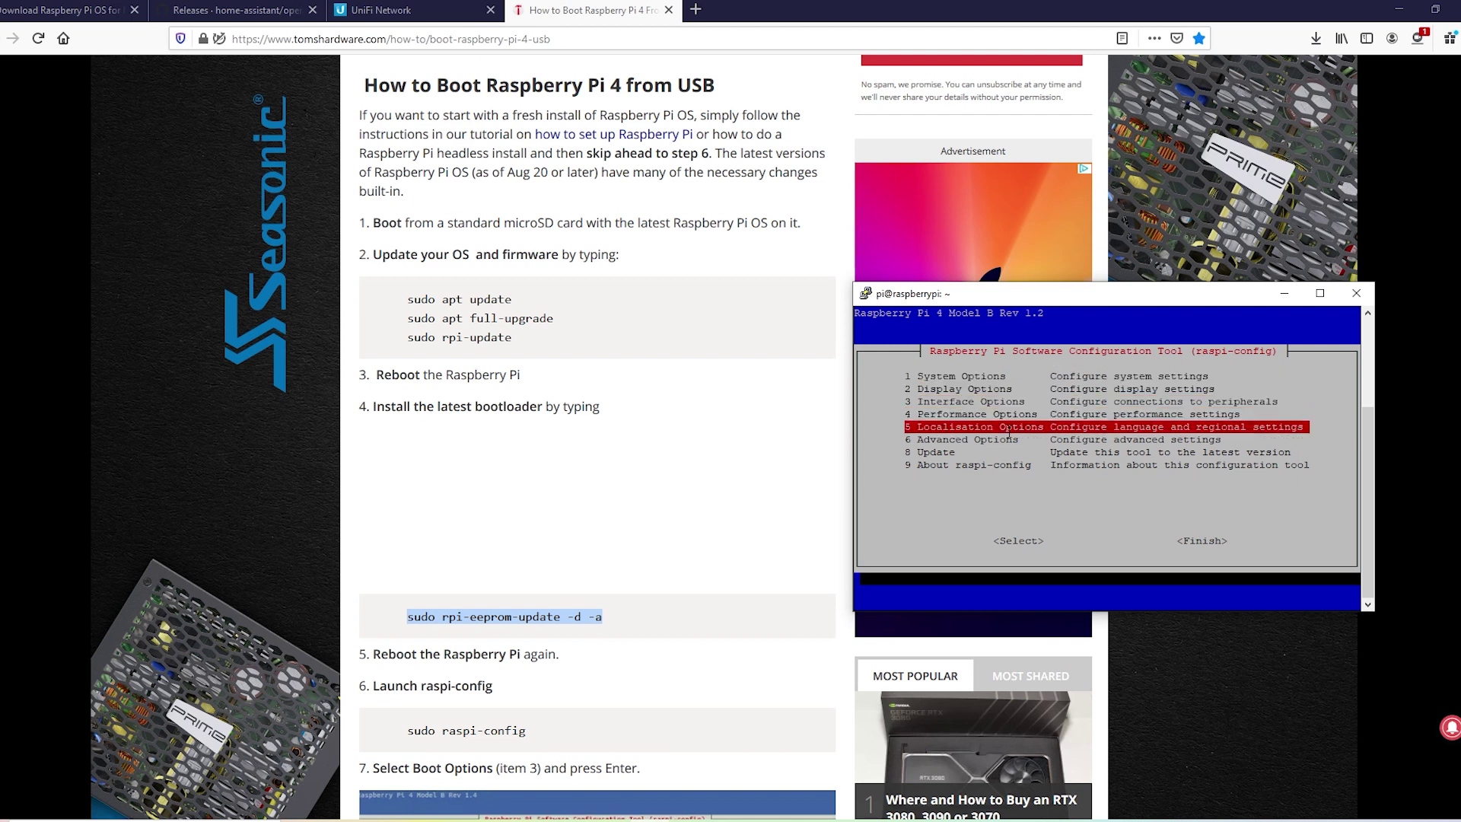
pyautogui.press('Down')
pyautogui.press('Return')
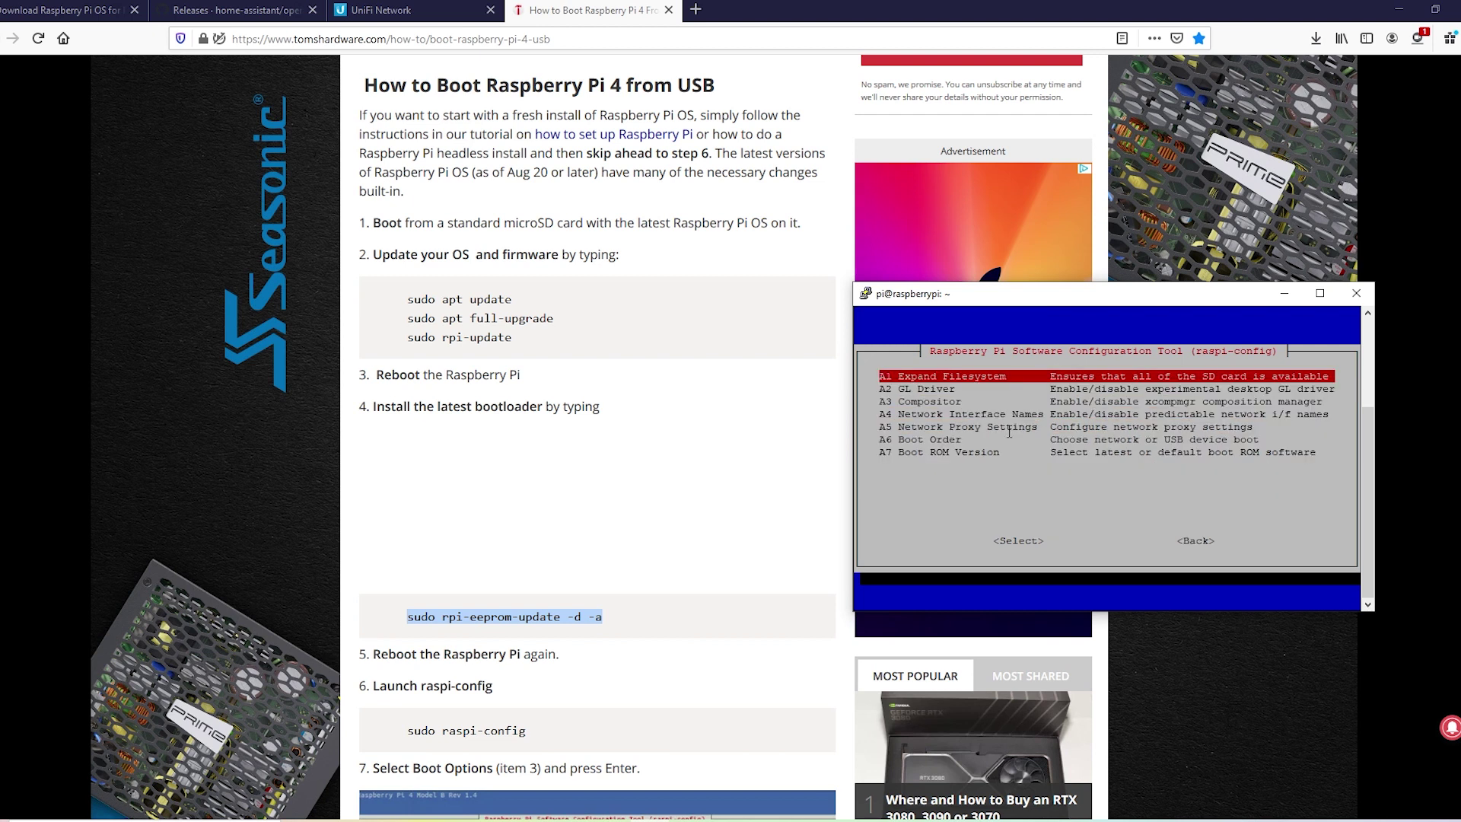
pyautogui.press('Down')
pyautogui.press('Down')
pyautogui.press('Down')
pyautogui.press('Down')
pyautogui.press('Down')
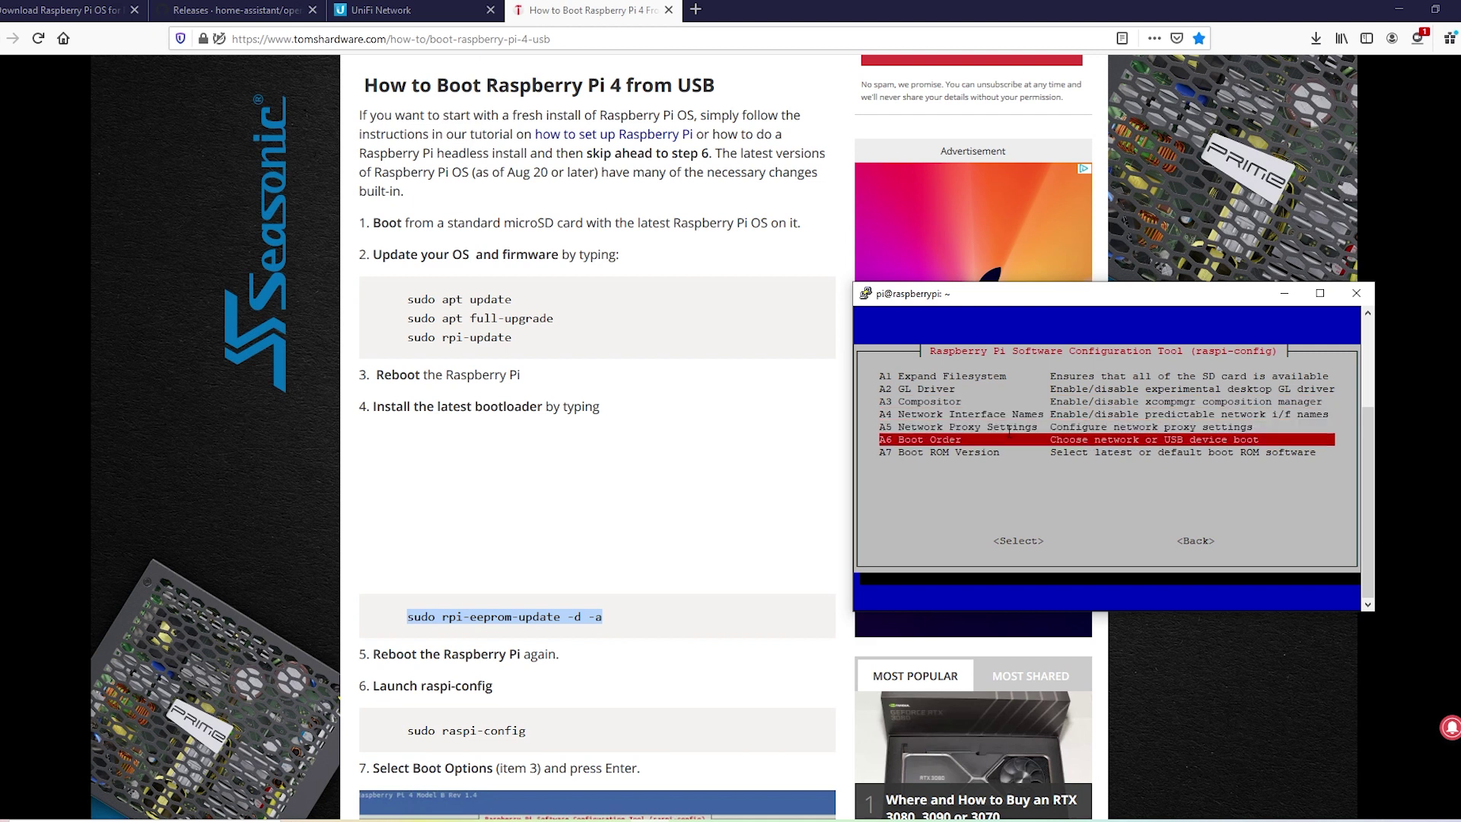
pyautogui.press('Return')
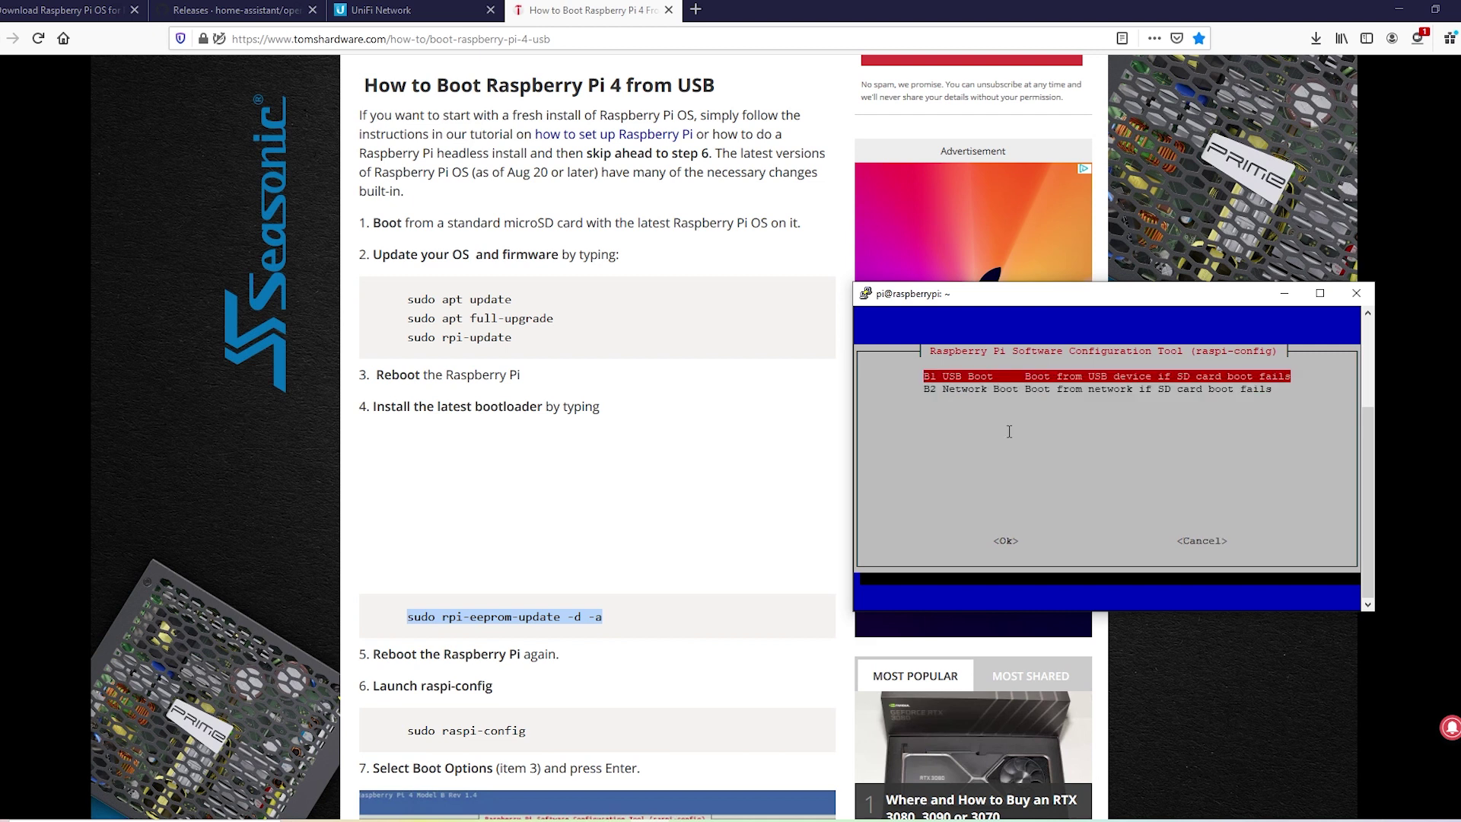
pyautogui.press('Return')
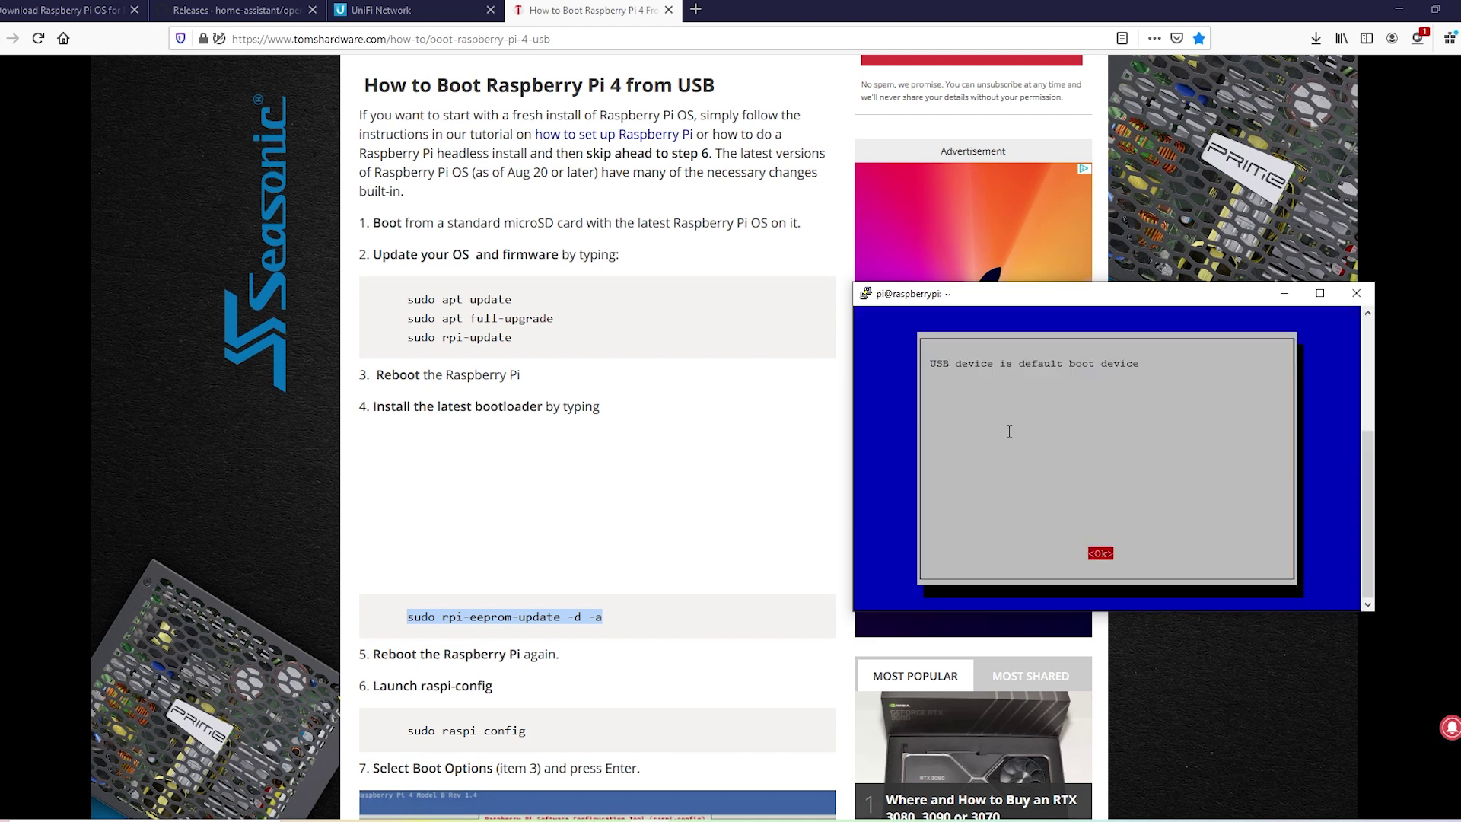
pyautogui.press('Return')
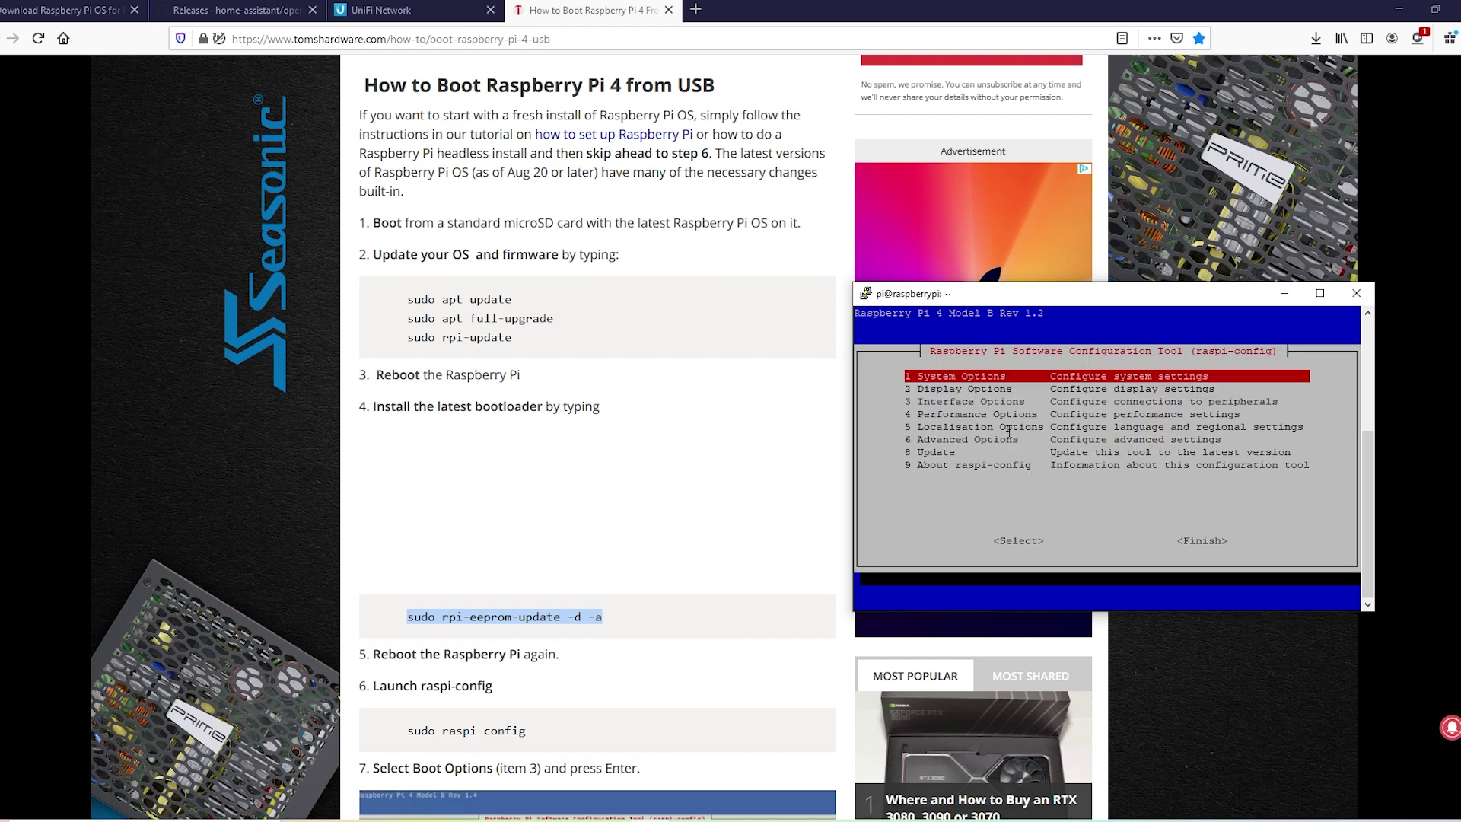
# Step: Set Advanced Options > Boot ROM Version to Latest, declining the reset to defaults
pyautogui.press('Down')
pyautogui.press('Down')
pyautogui.press('Down')
pyautogui.press('Down')
pyautogui.press('Down')
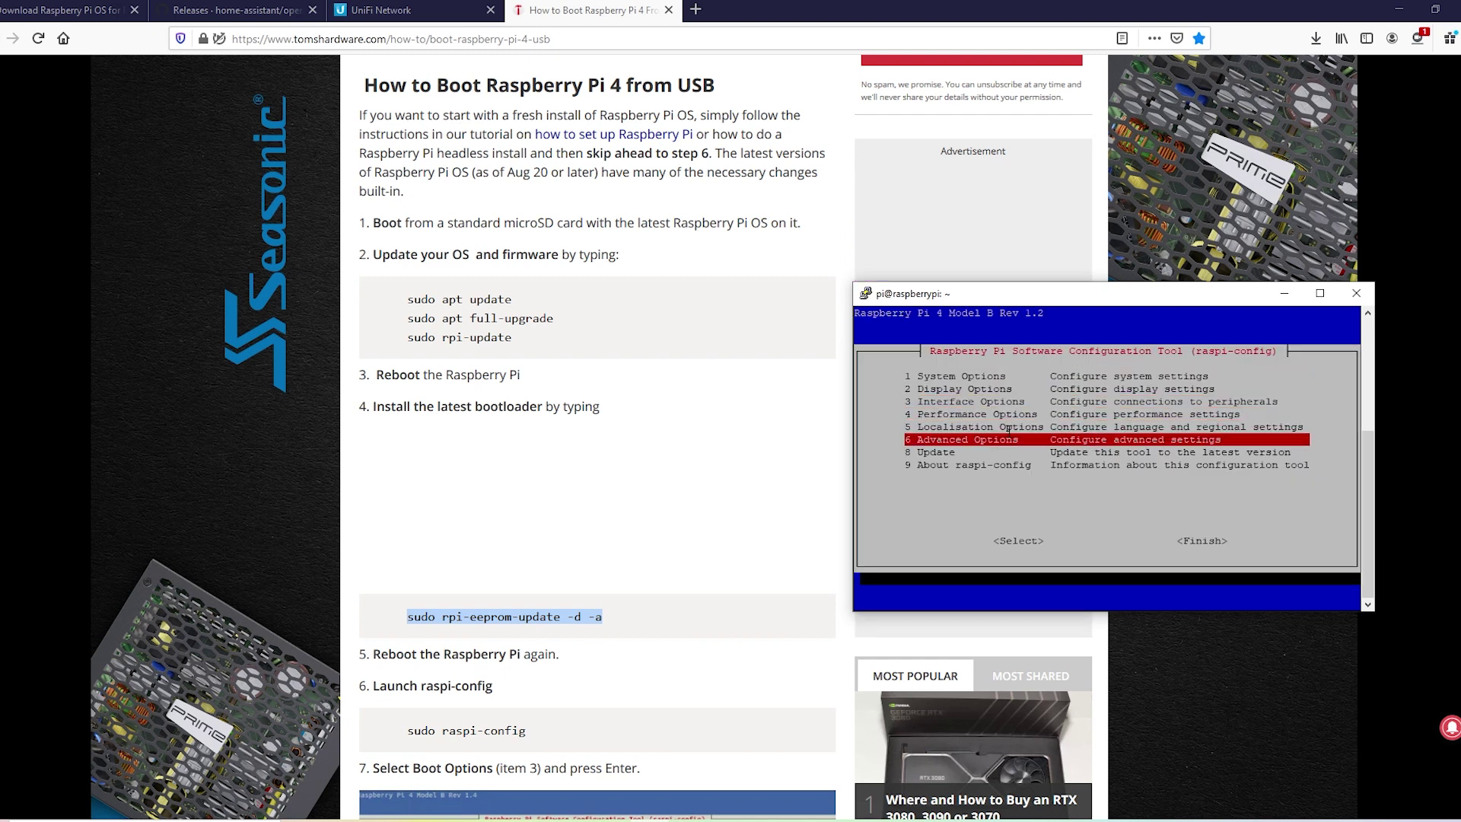
pyautogui.press('Return')
pyautogui.press('Down')
pyautogui.press('Down')
pyautogui.press('Down')
pyautogui.press('Down')
pyautogui.press('Down')
pyautogui.press('Down')
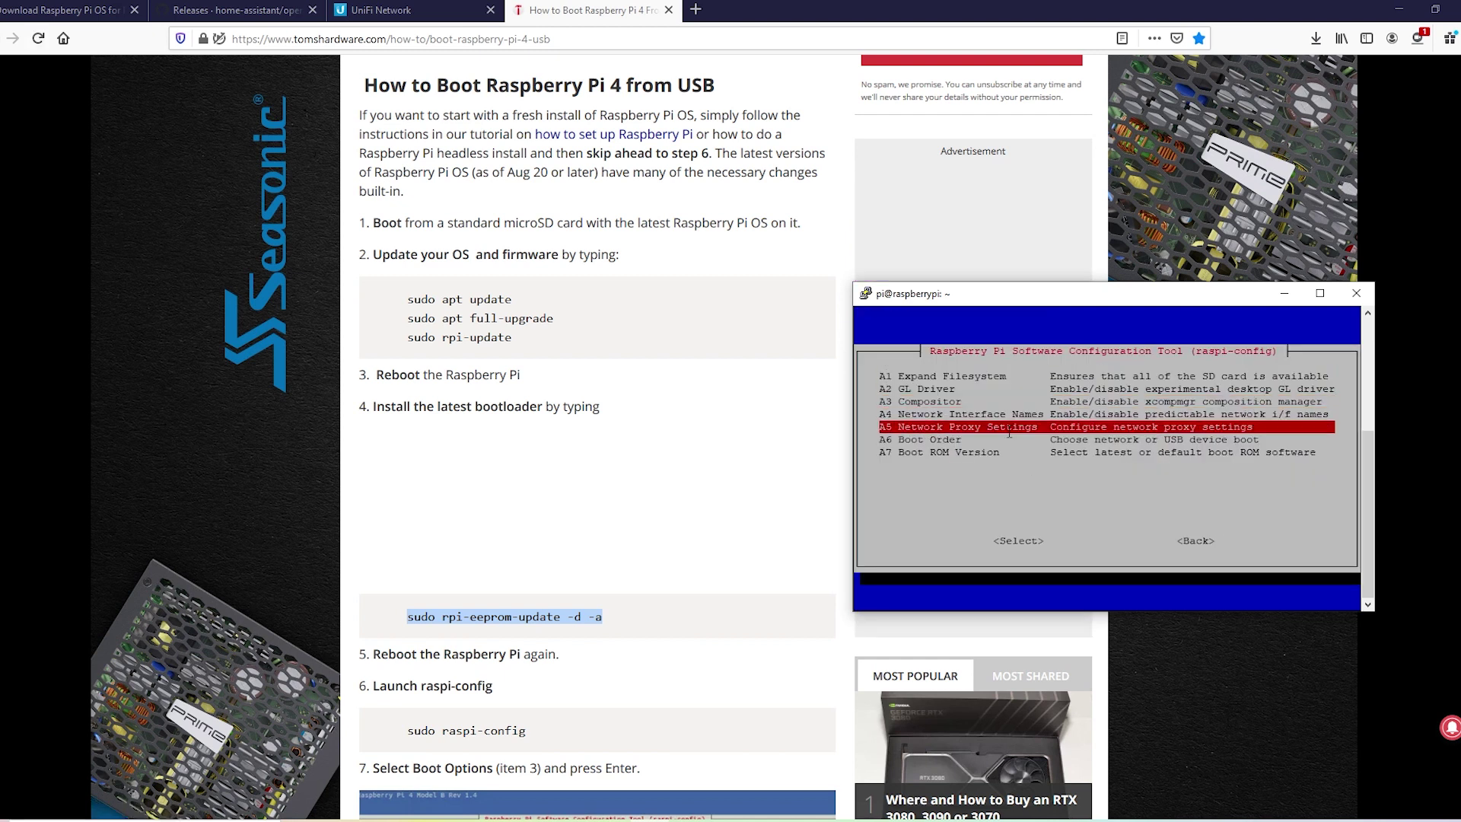
pyautogui.press('Return')
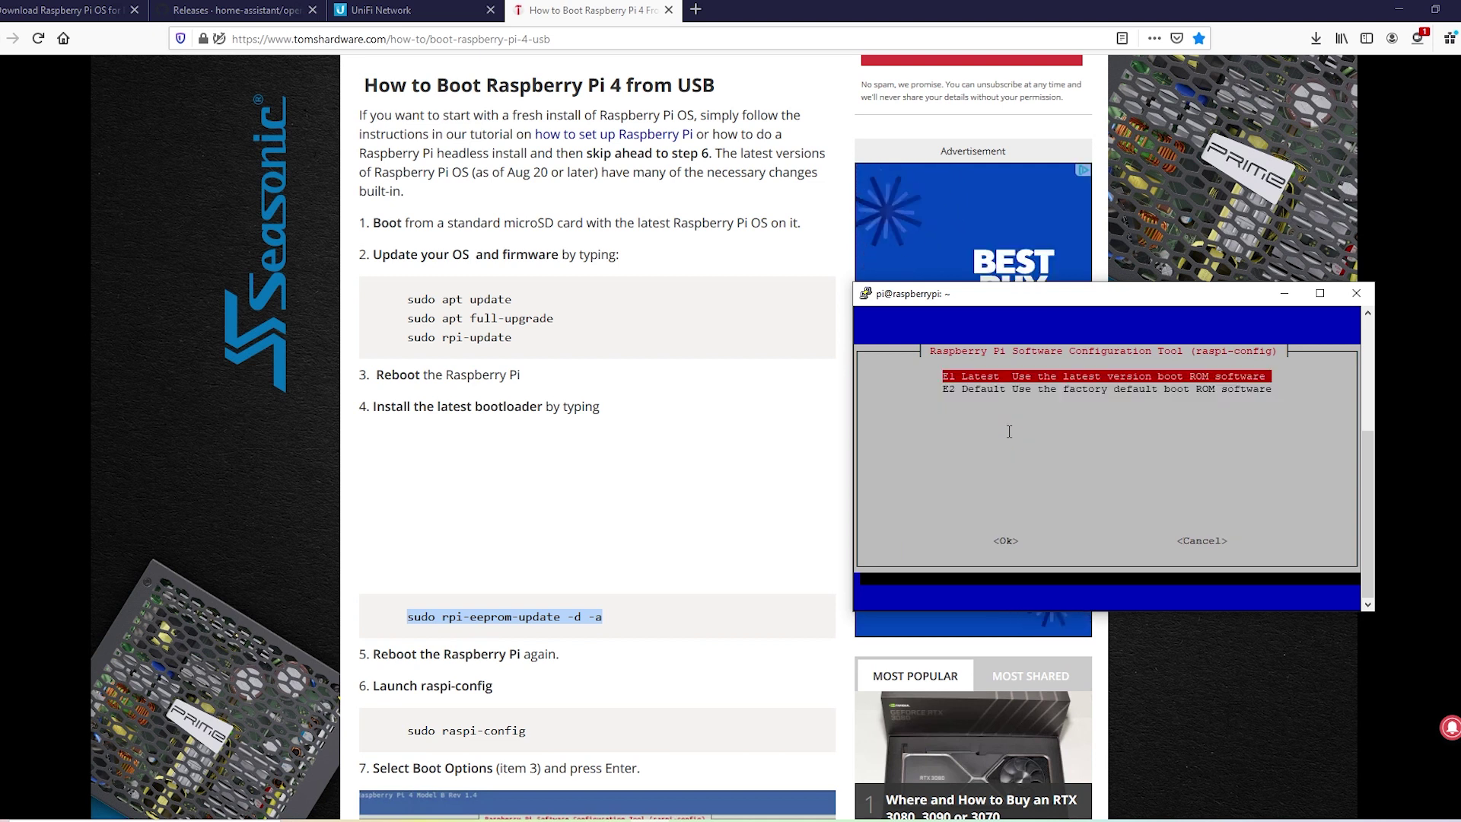
pyautogui.press('Return')
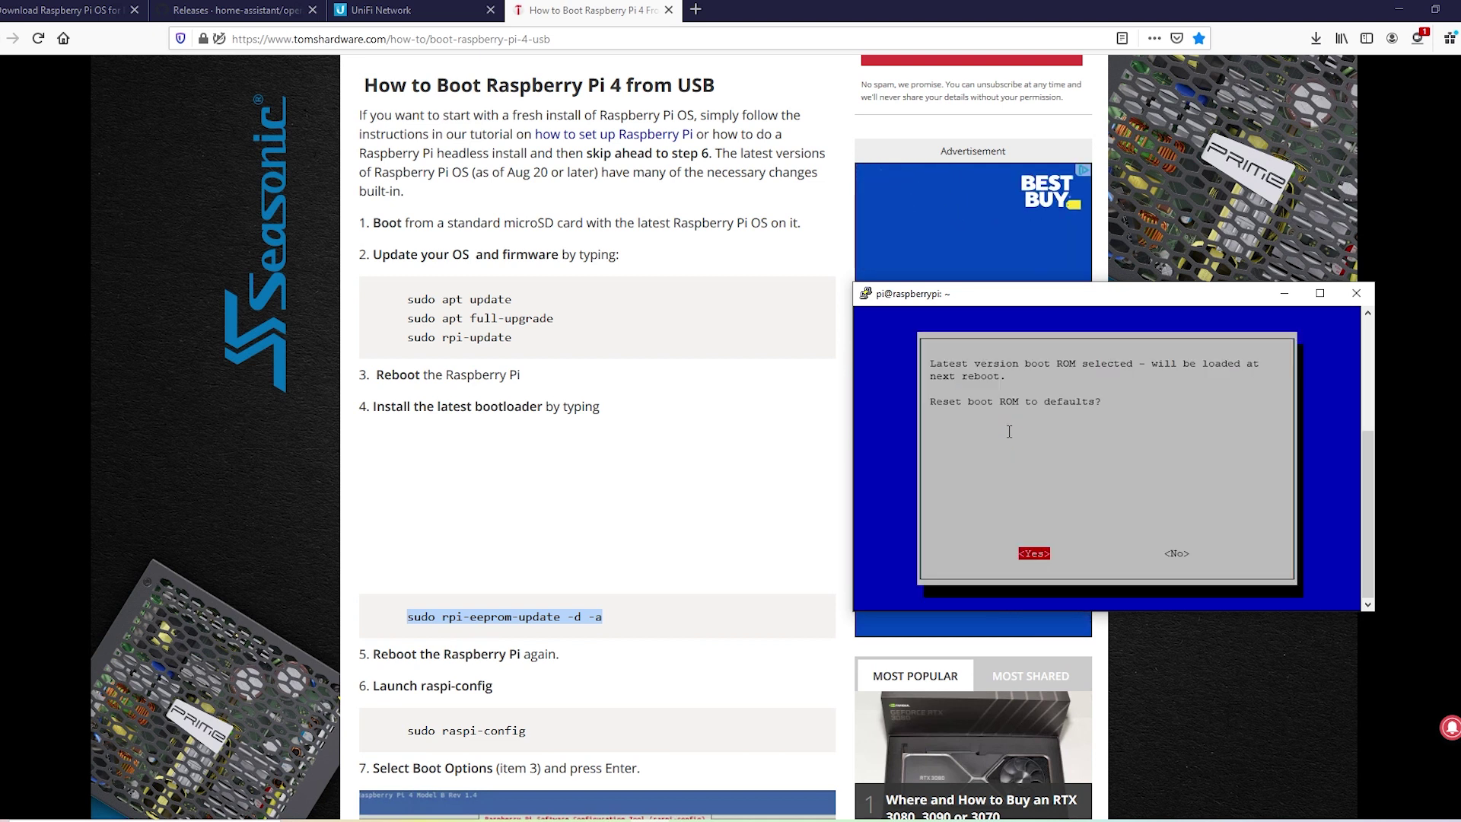
pyautogui.press('Right')
pyautogui.press('Return')
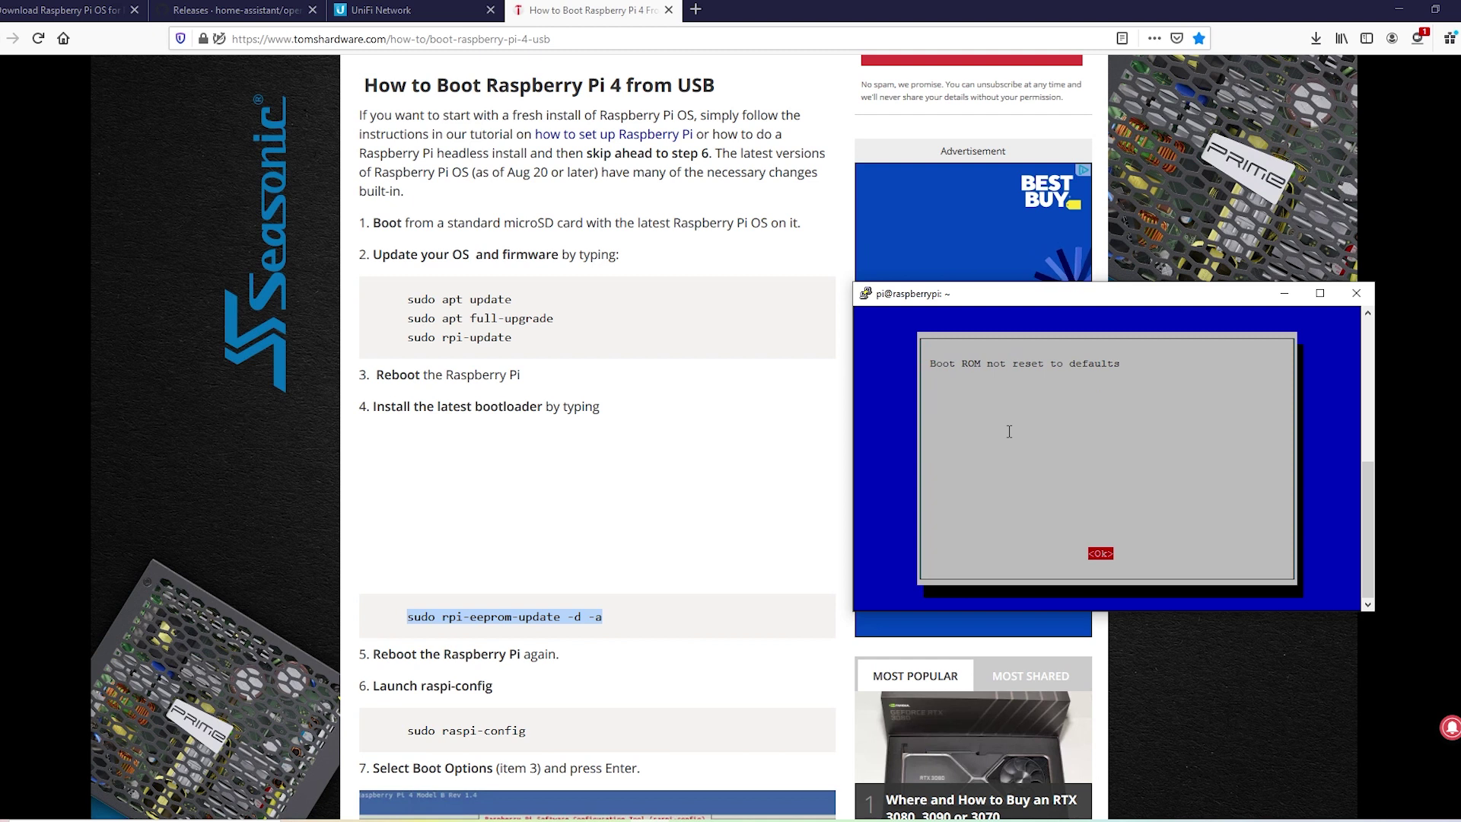
pyautogui.press('Return')
# Step: Finish raspi-config without rebooting and enter sudo shutdown now
pyautogui.press('Down')
pyautogui.press('Down')
pyautogui.press('Down')
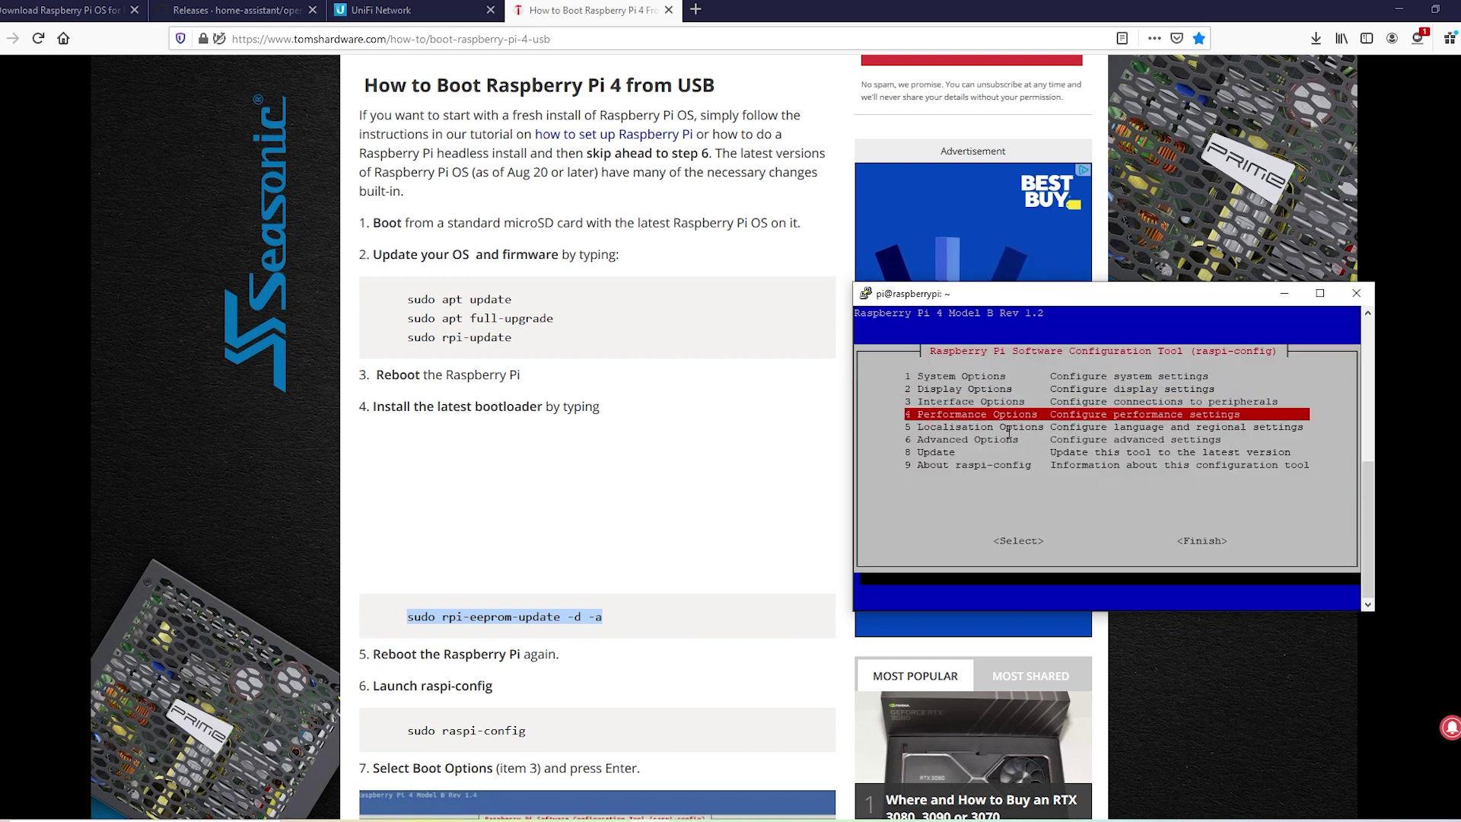
pyautogui.press('Down')
pyautogui.press('Down')
pyautogui.press('Down')
pyautogui.press('Down')
pyautogui.press('Tab')
pyautogui.press('Tab')
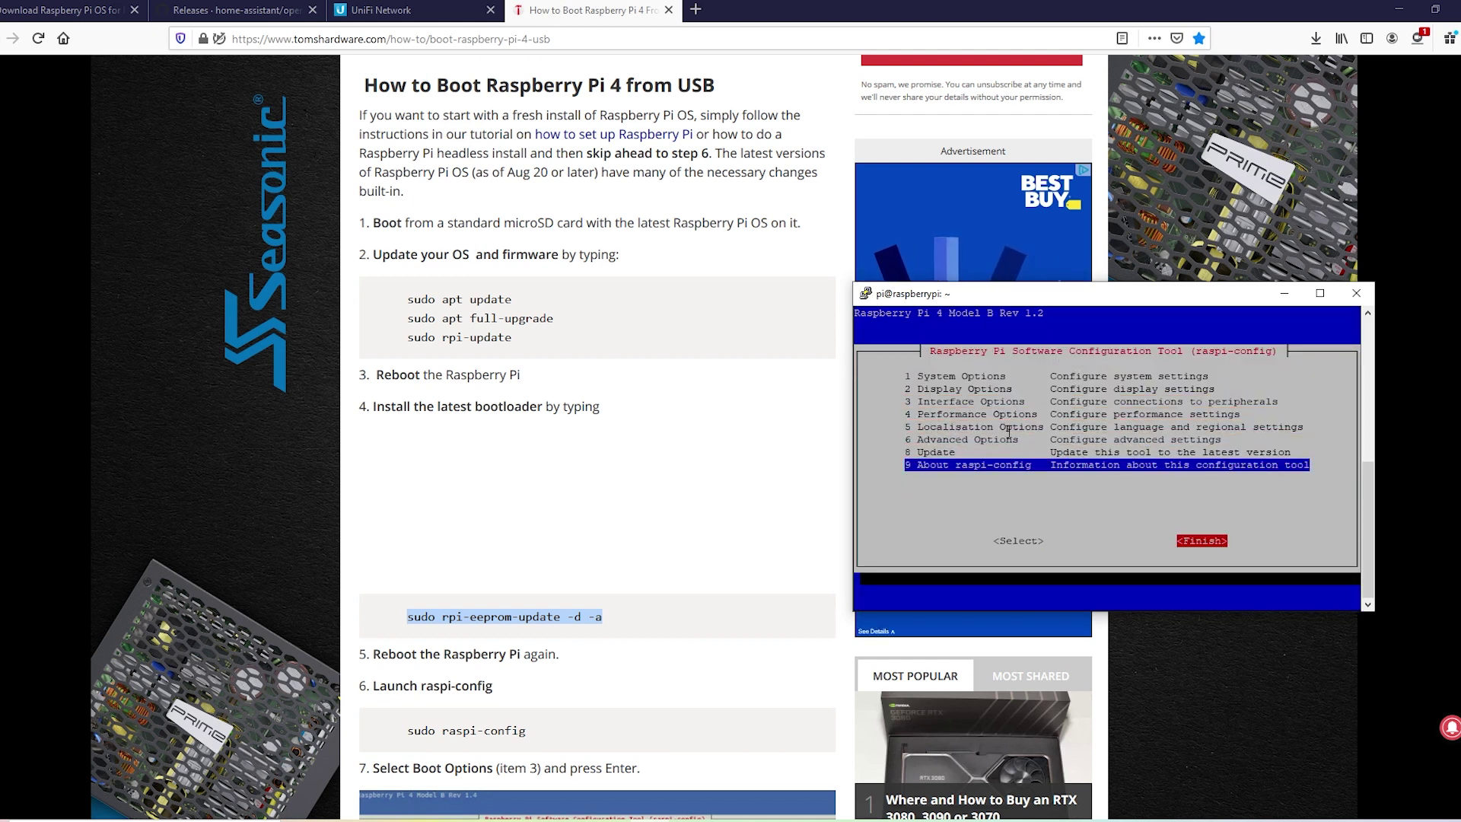
pyautogui.press('Return')
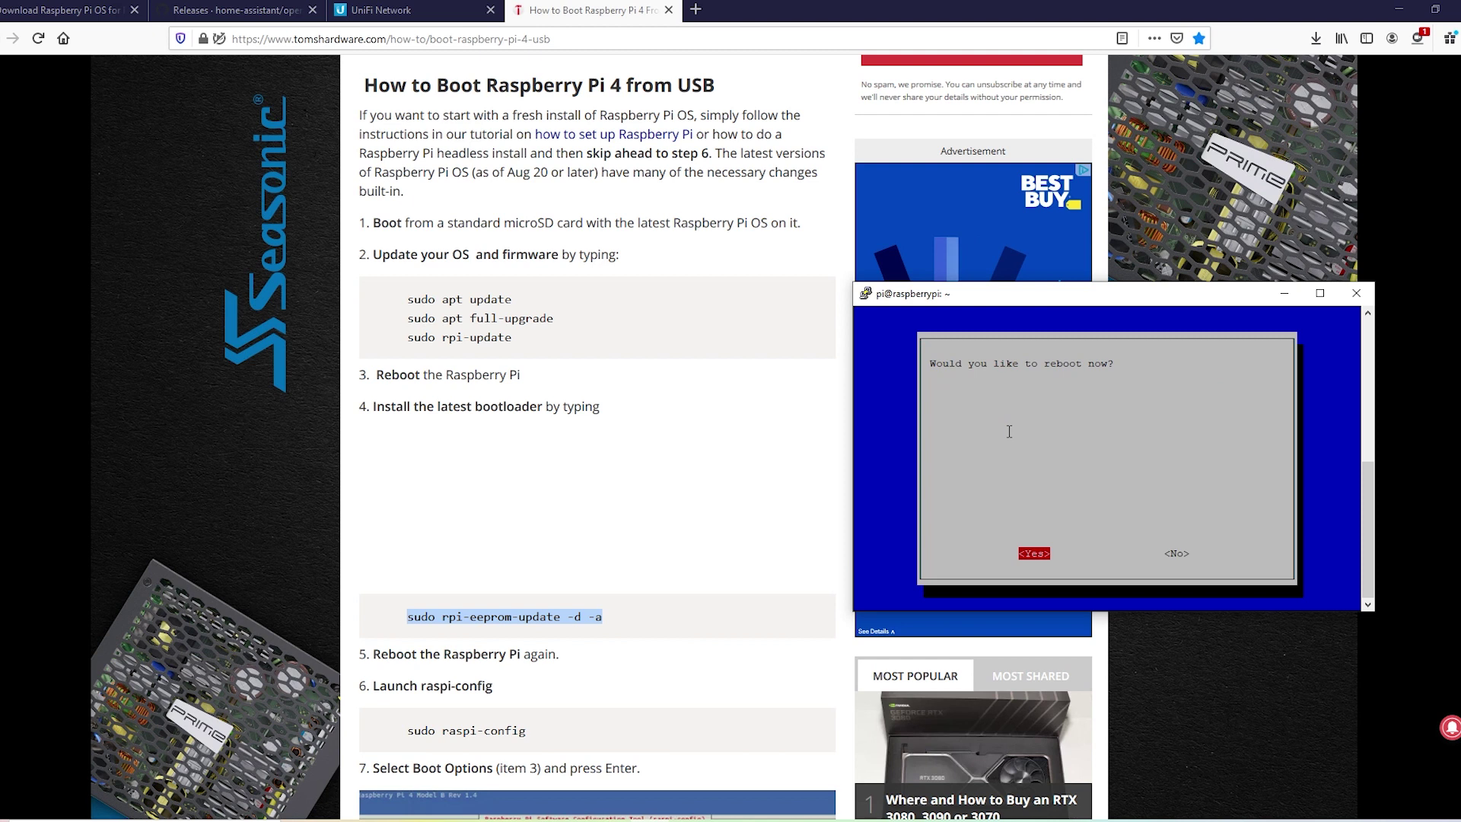
pyautogui.press('Tab')
pyautogui.press('Return')
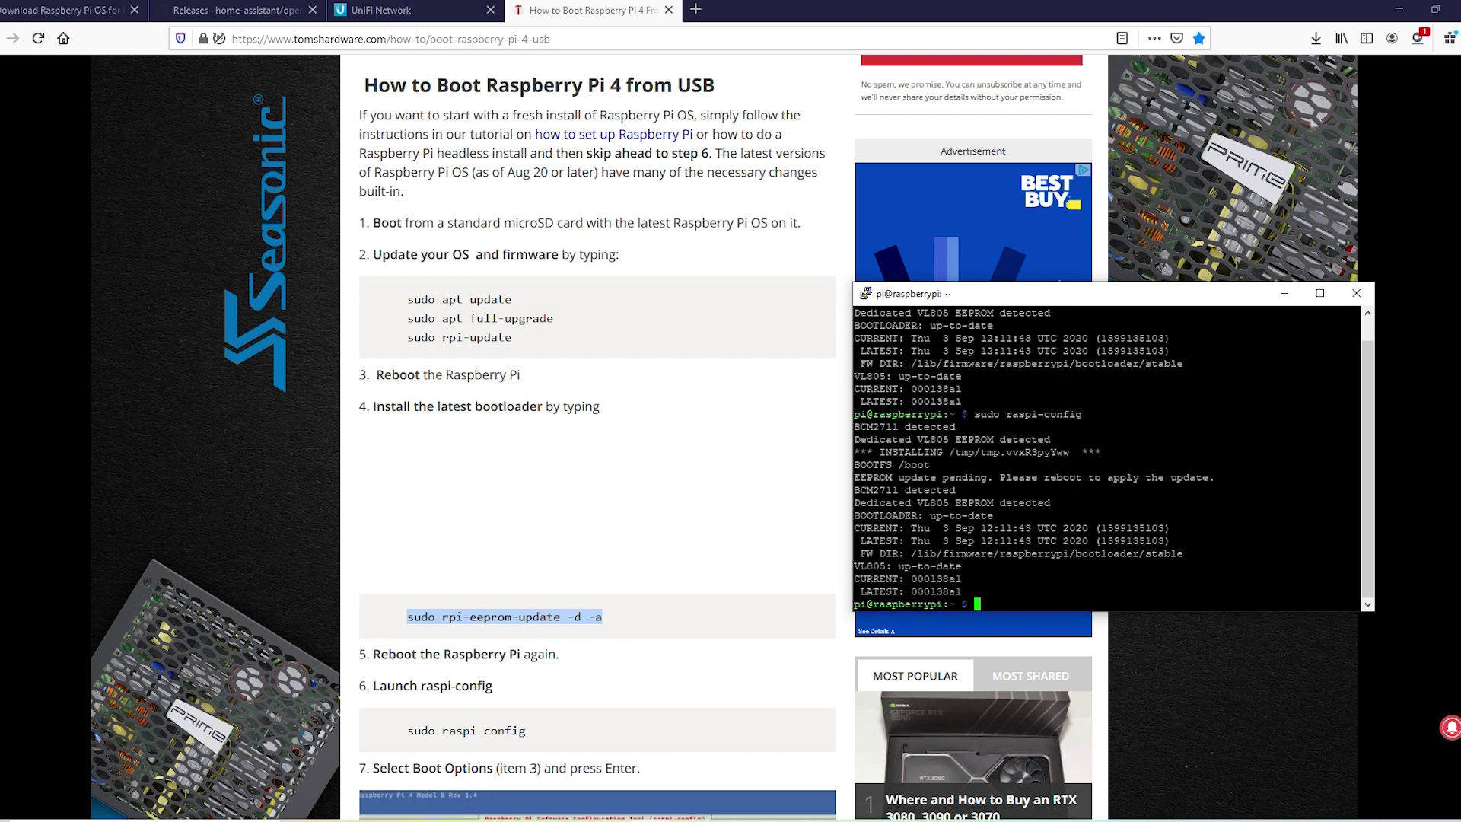
pyautogui.write('sudo shutdown now')
# Step: Shut down the Raspberry Pi and load the hassos_rpi4-64-5.4 image into balenaEtcher
pyautogui.press('Return')
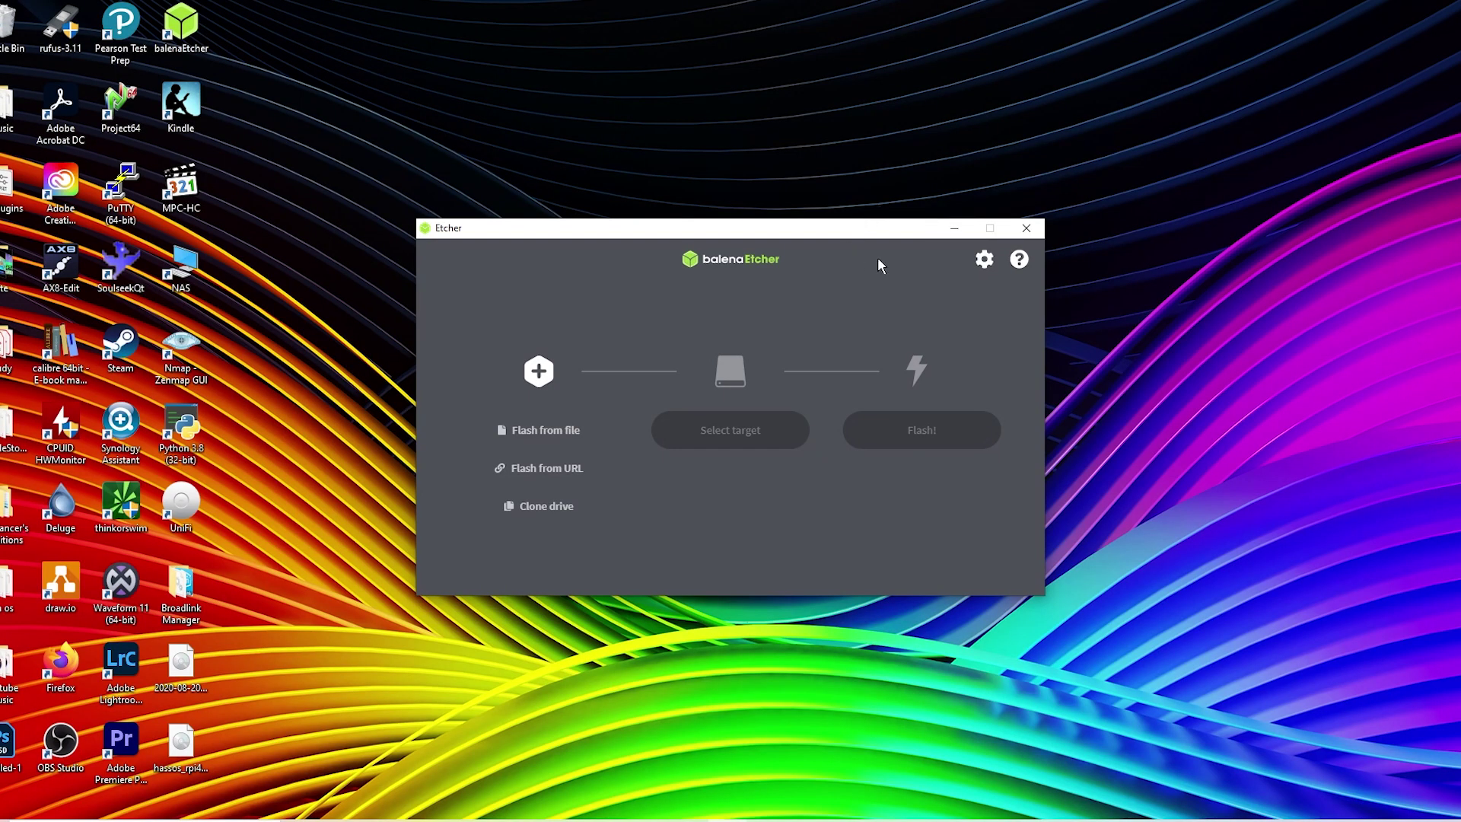
pyautogui.click(568, 428)
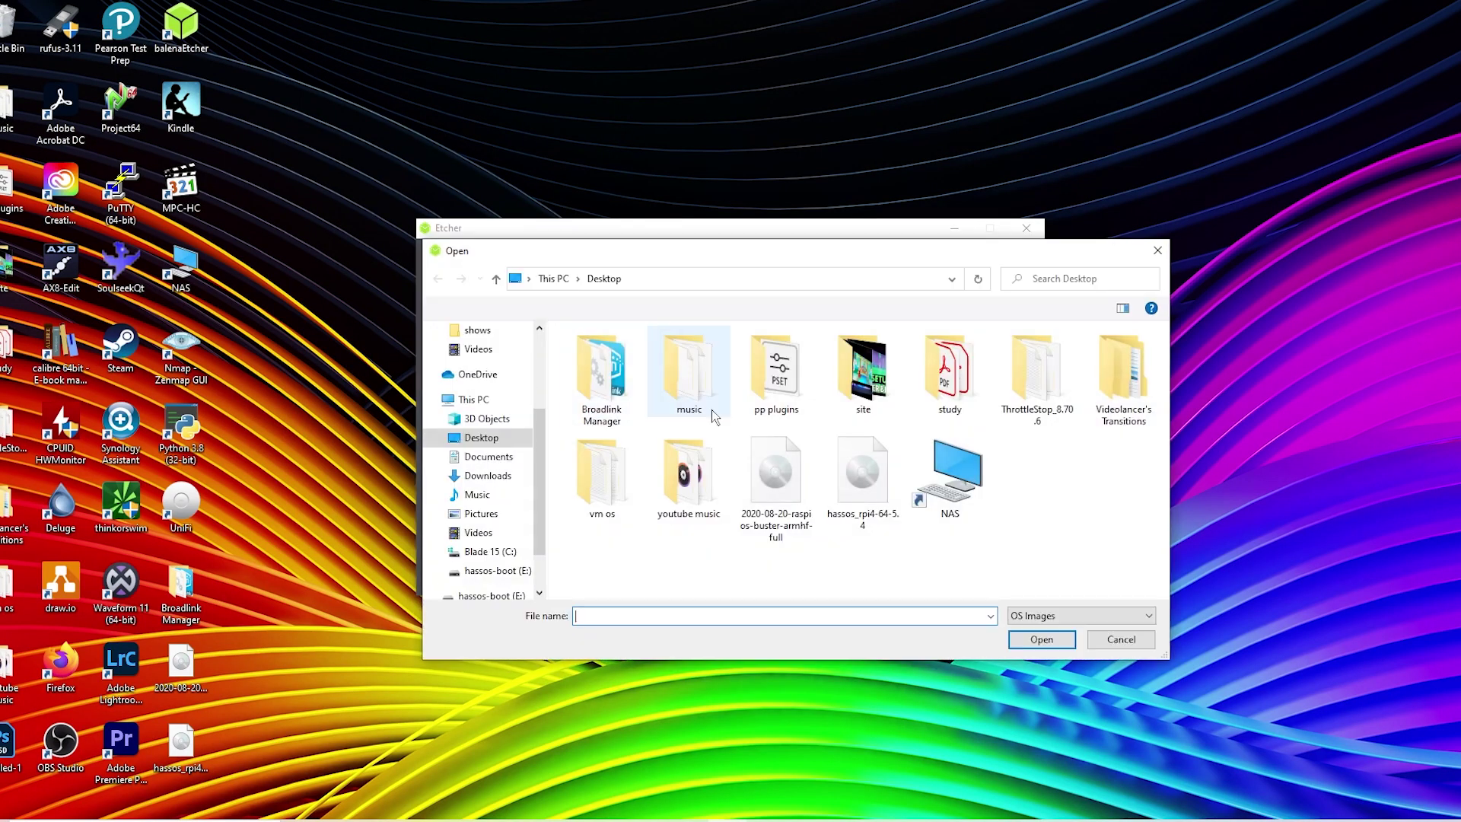
pyautogui.doubleClick(861, 496)
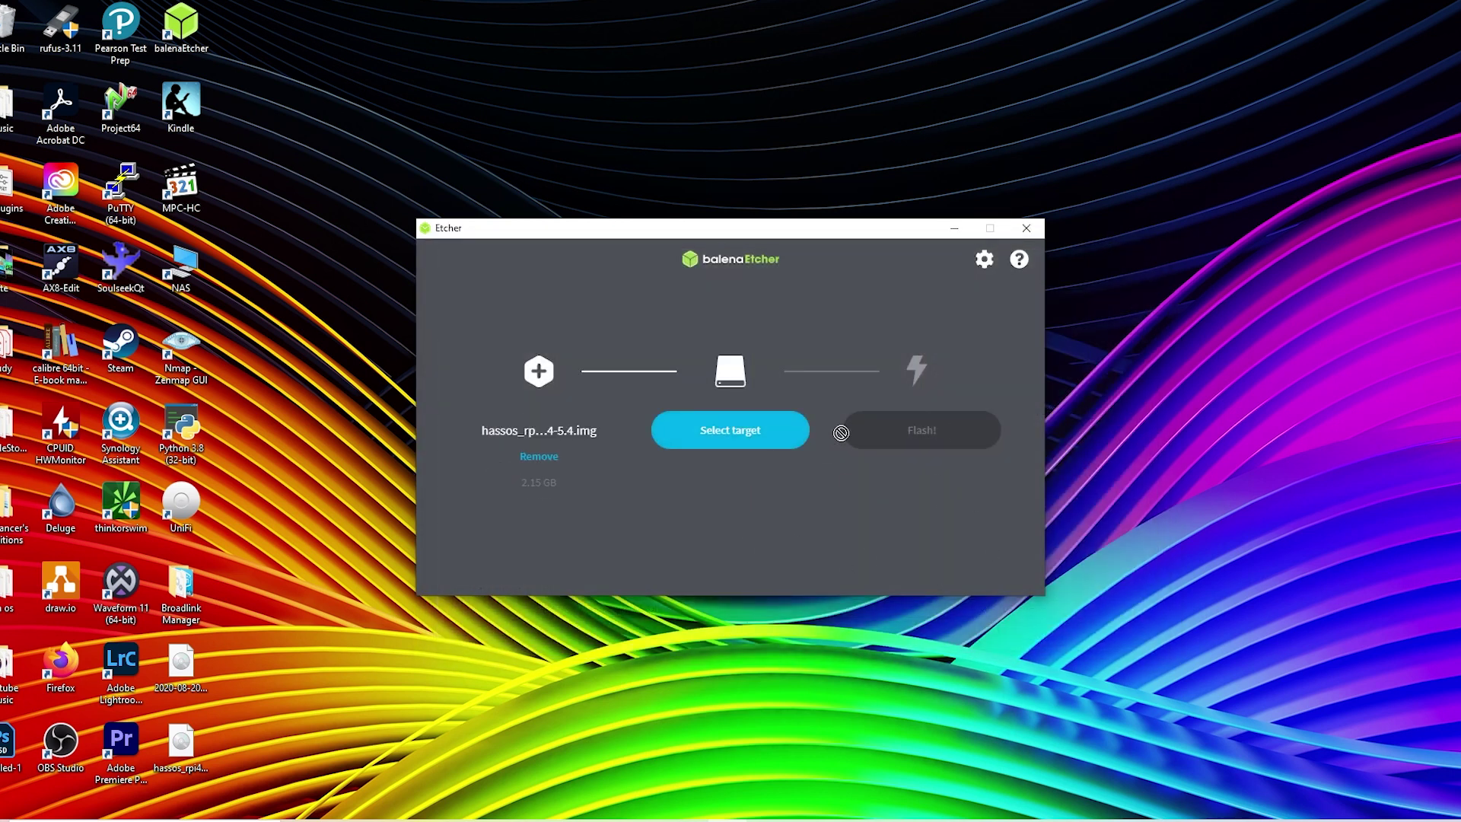
# Step: Choose the 128 GB Samsung SSD as the flash target
pyautogui.click(739, 429)
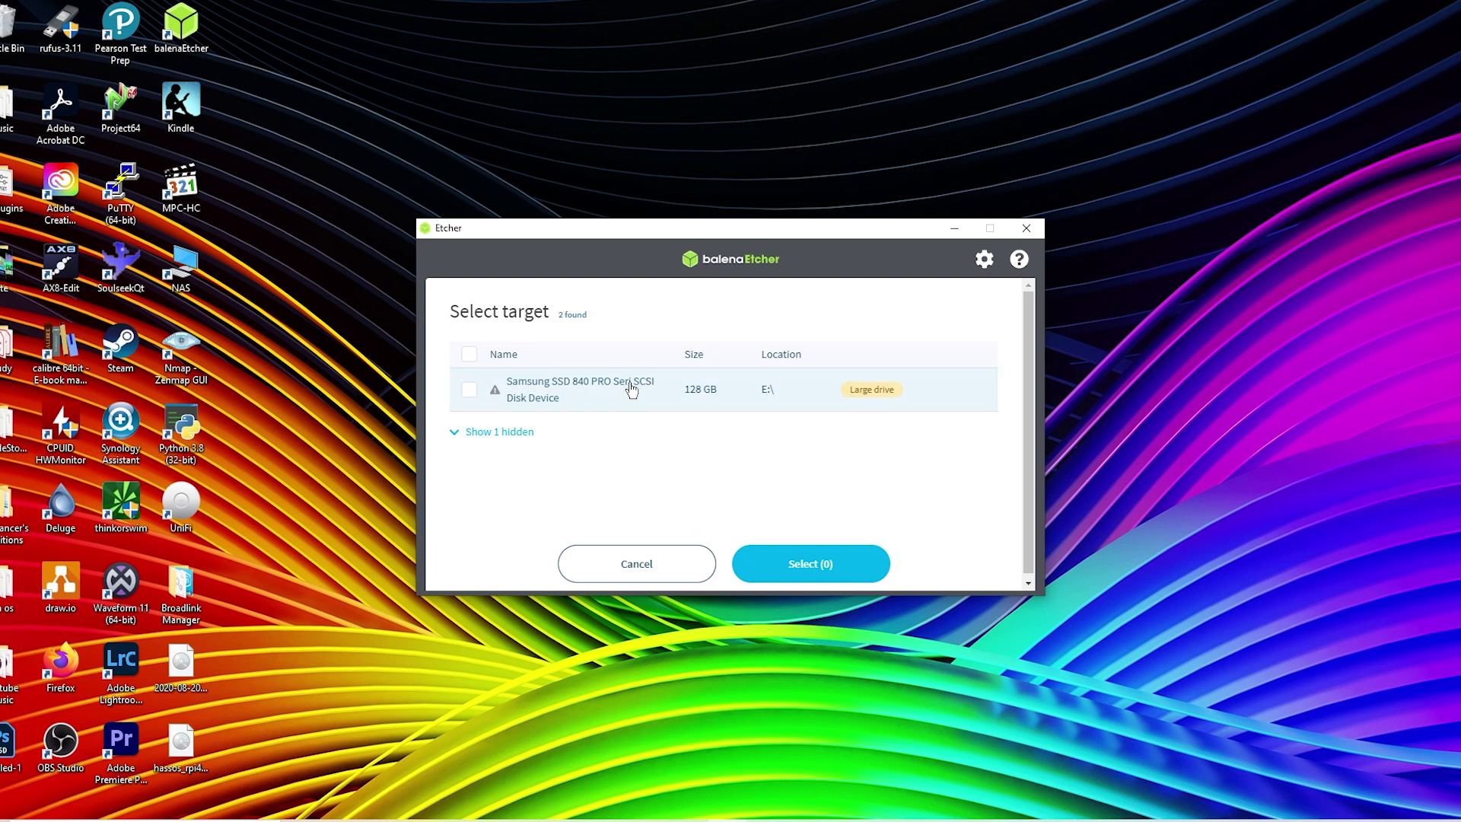
pyautogui.click(591, 395)
pyautogui.click(858, 565)
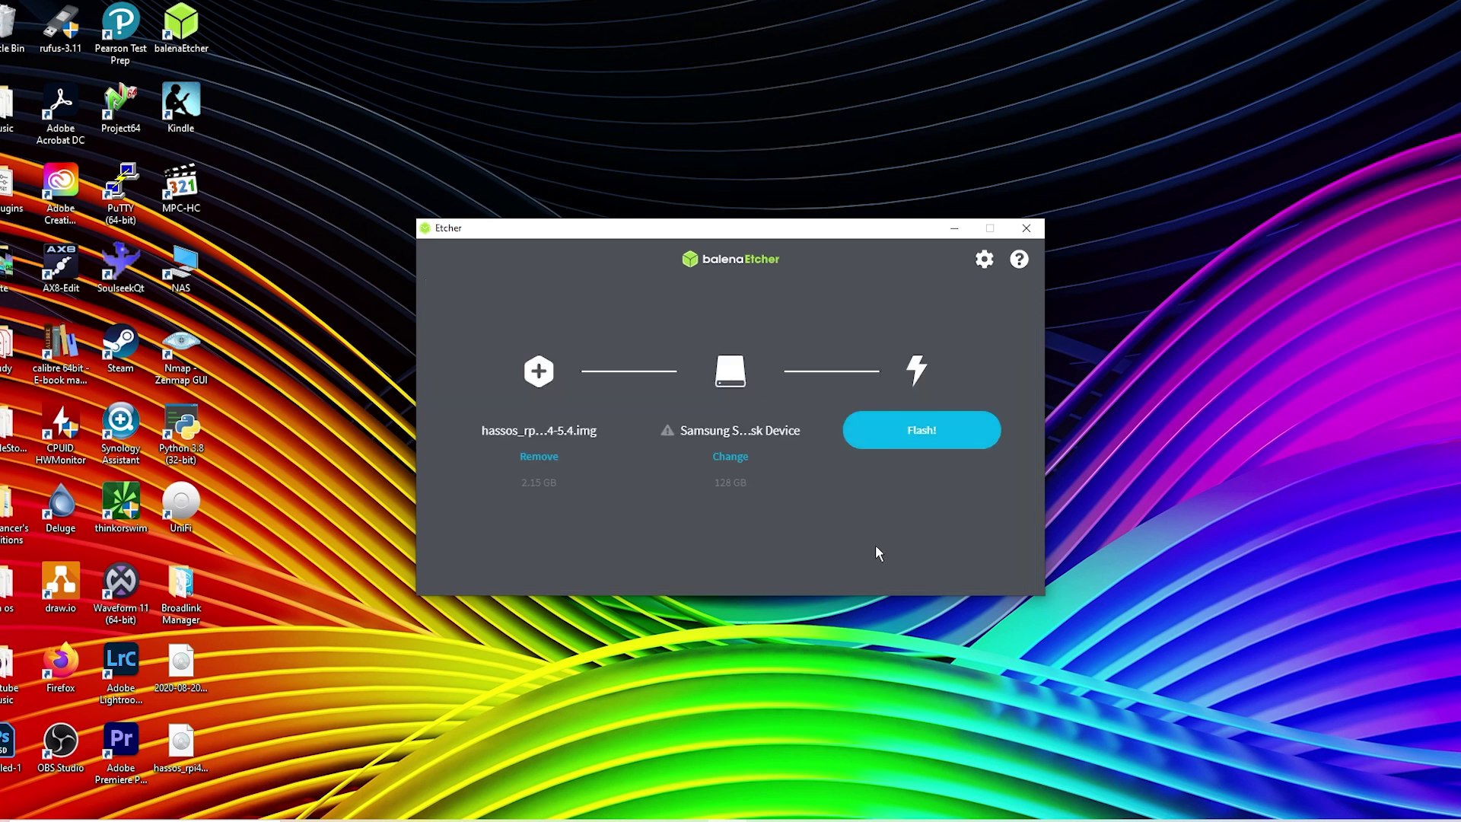